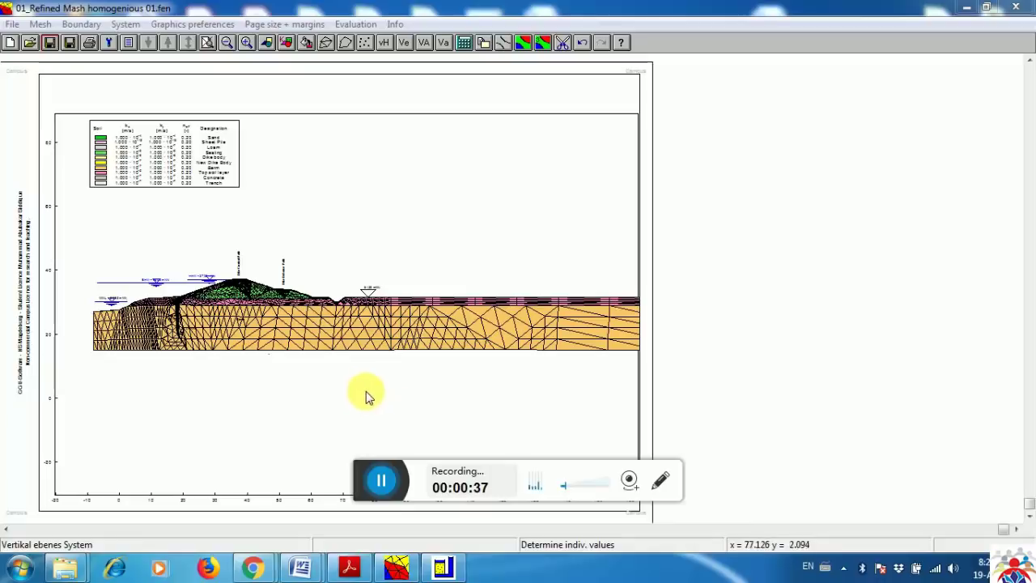
# Launch GGU-UPLIFT 6 from the Windows Start menu program list
pyautogui.click(19, 567)
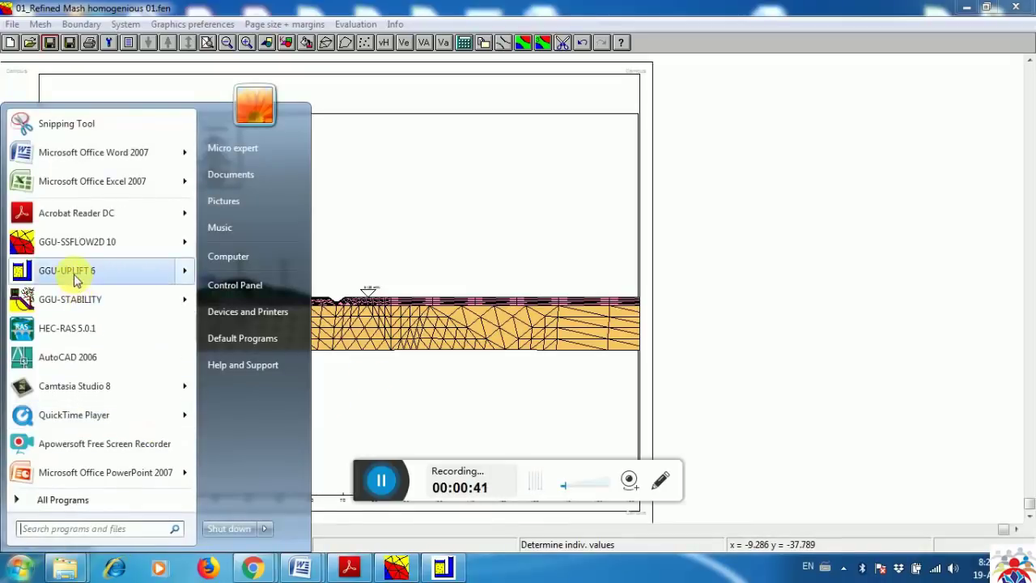
pyautogui.moveTo(72, 273)
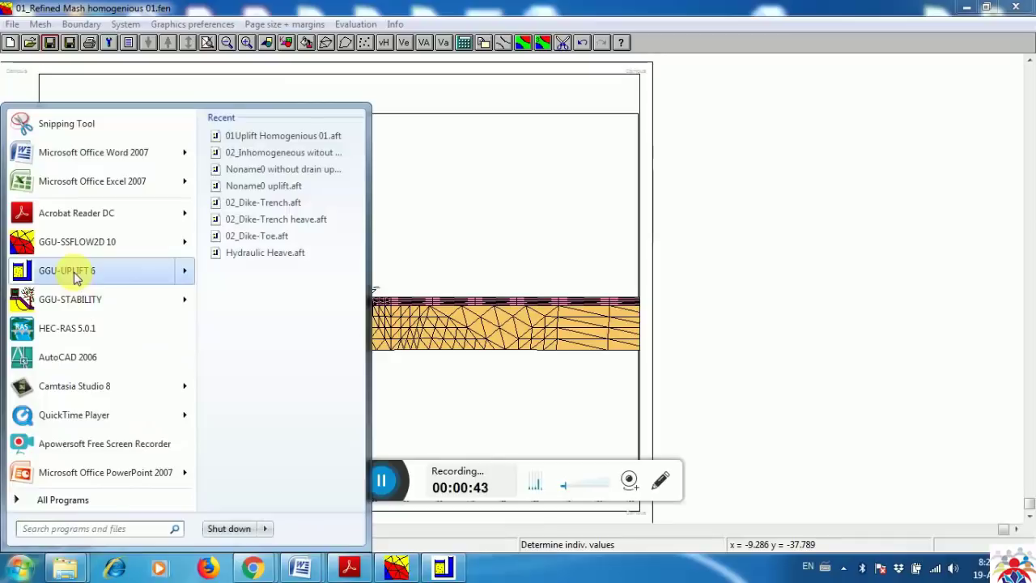
pyautogui.click(103, 281)
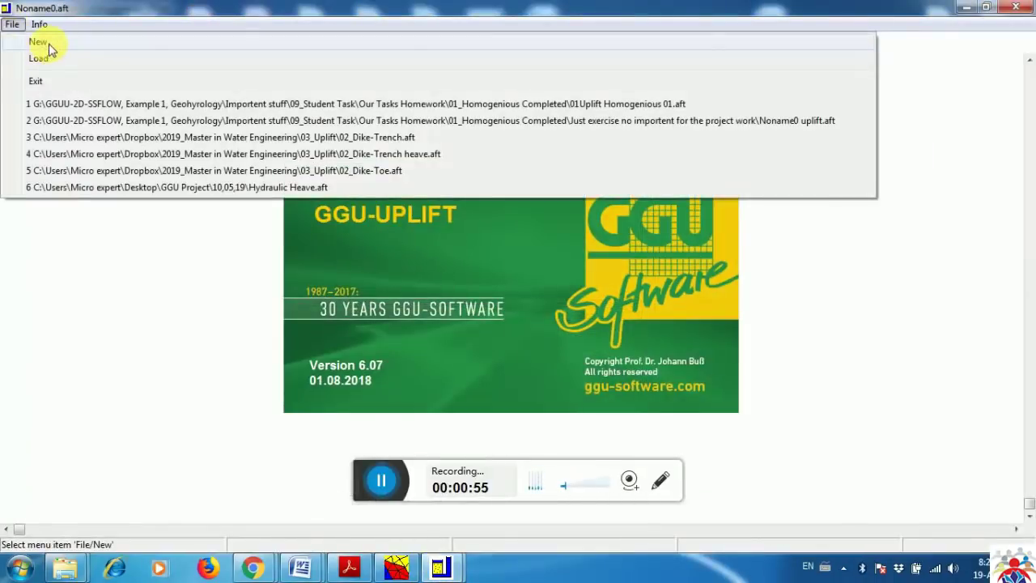
# Create a new uplift data set under DIN 1054:2005 with absolute heights enabled
pyautogui.click(34, 44)
pyautogui.click(409, 325)
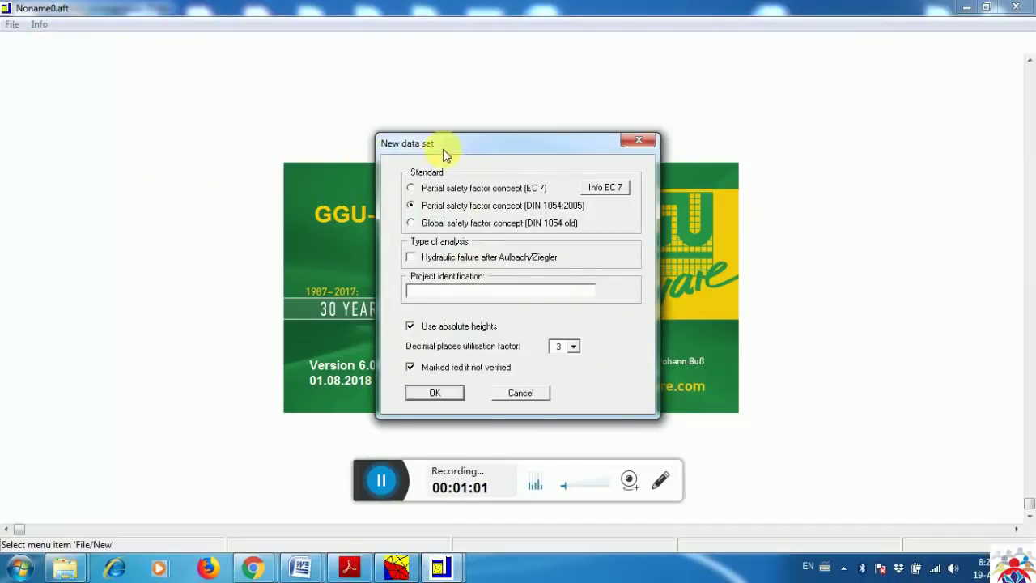
pyautogui.click(444, 393)
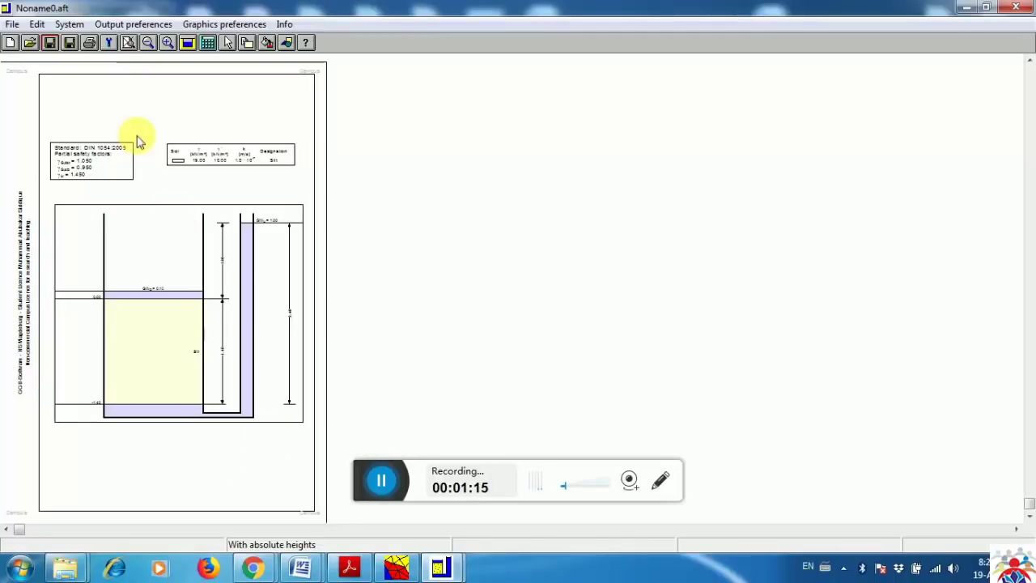
pyautogui.click(37, 26)
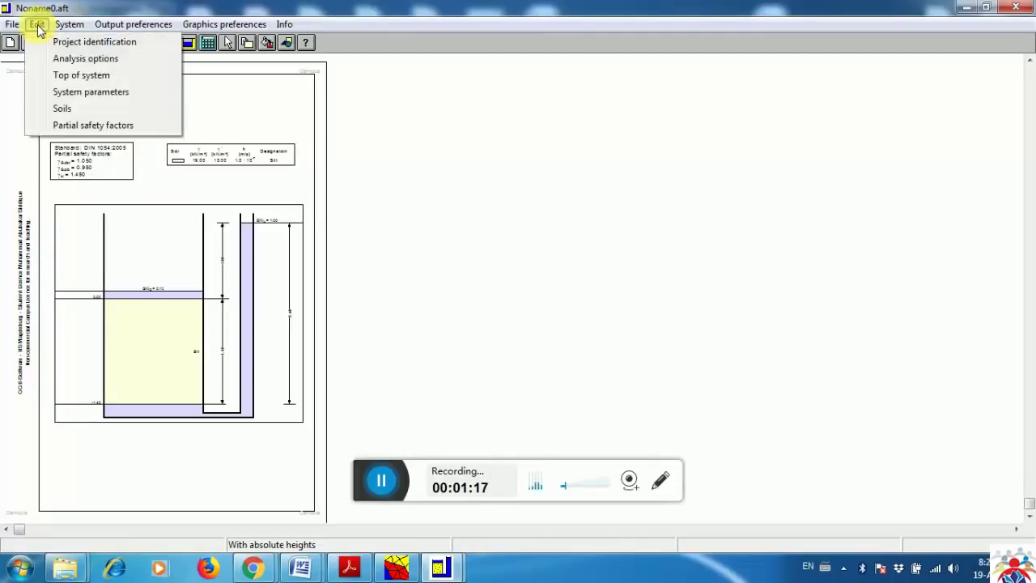
pyautogui.click(88, 60)
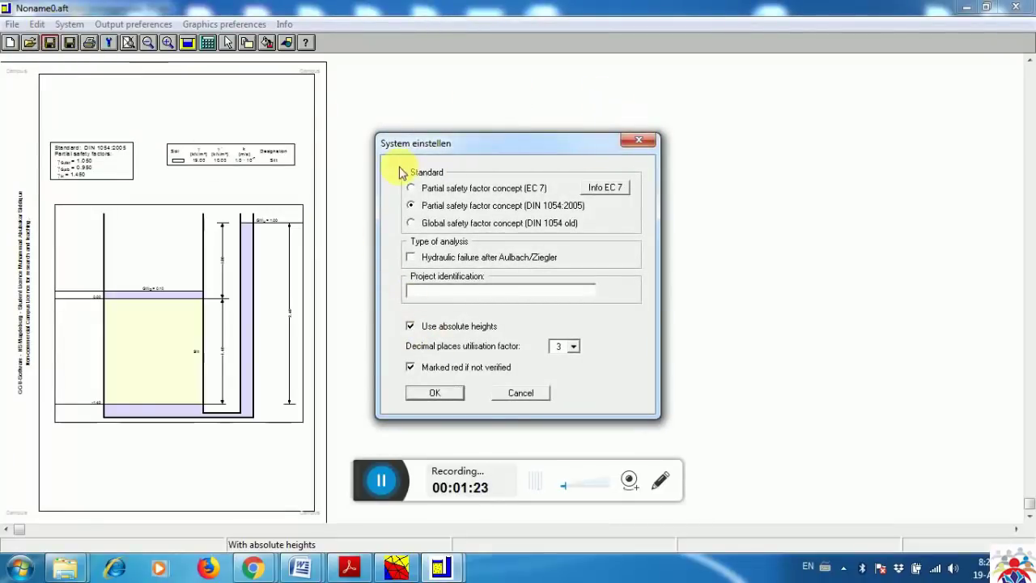
pyautogui.click(639, 142)
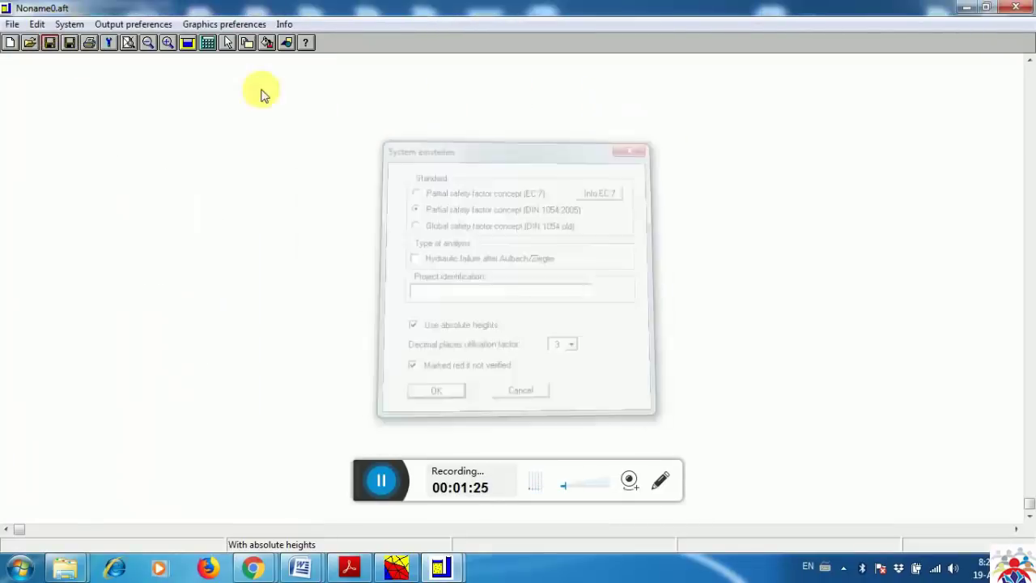
pyautogui.click(38, 24)
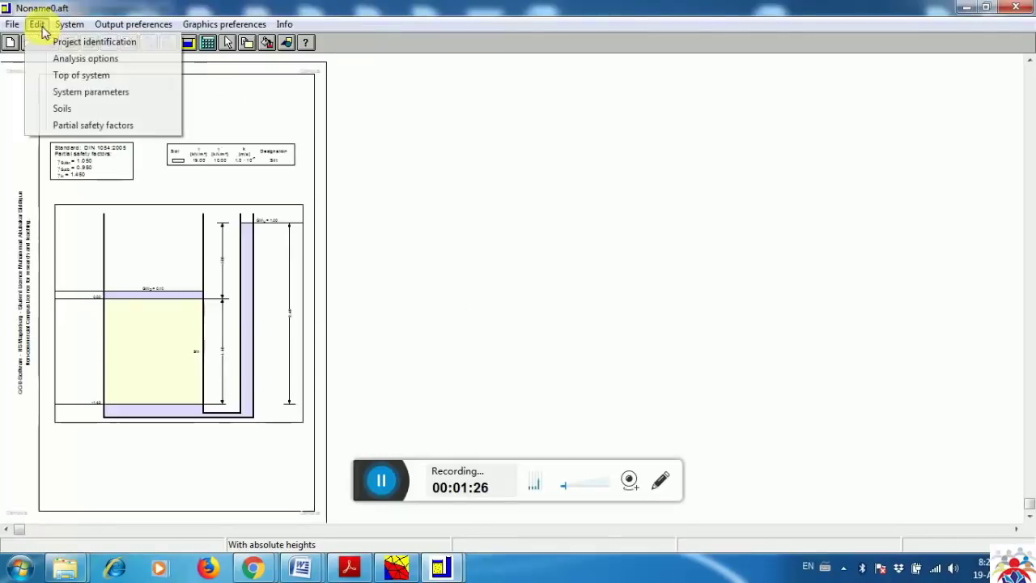
pyautogui.click(93, 60)
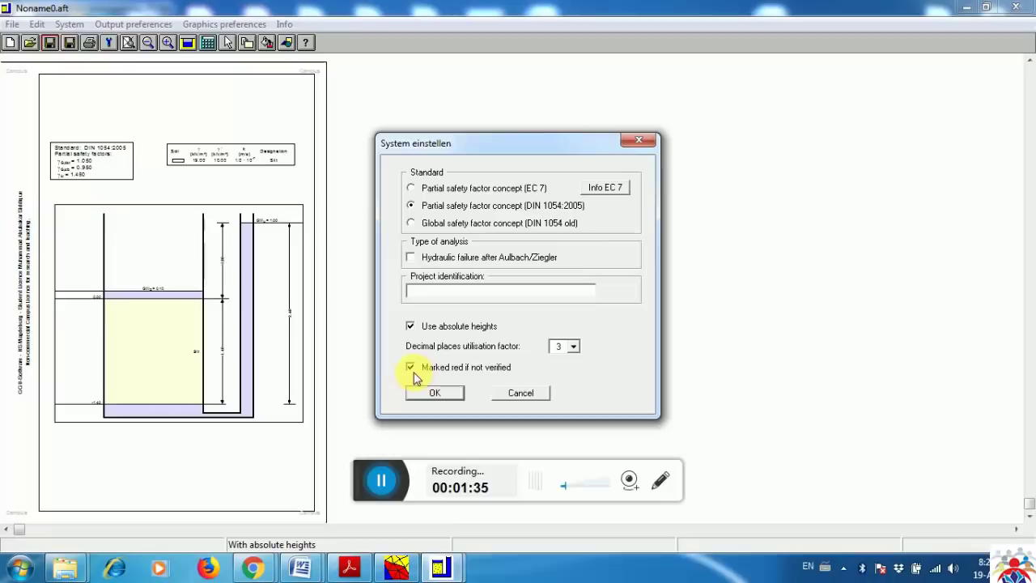
pyautogui.click(571, 349)
pyautogui.click(572, 348)
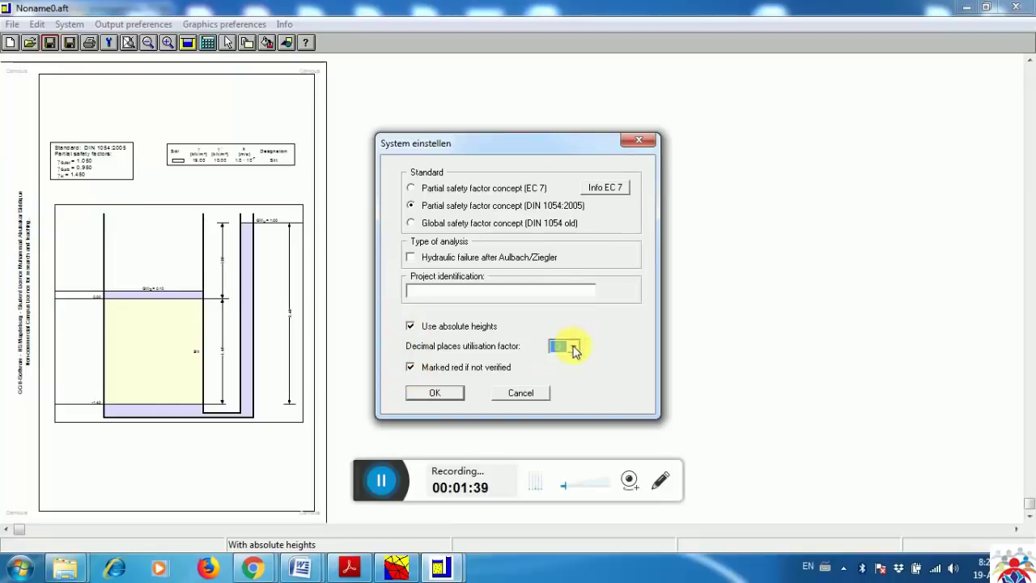
pyautogui.click(436, 394)
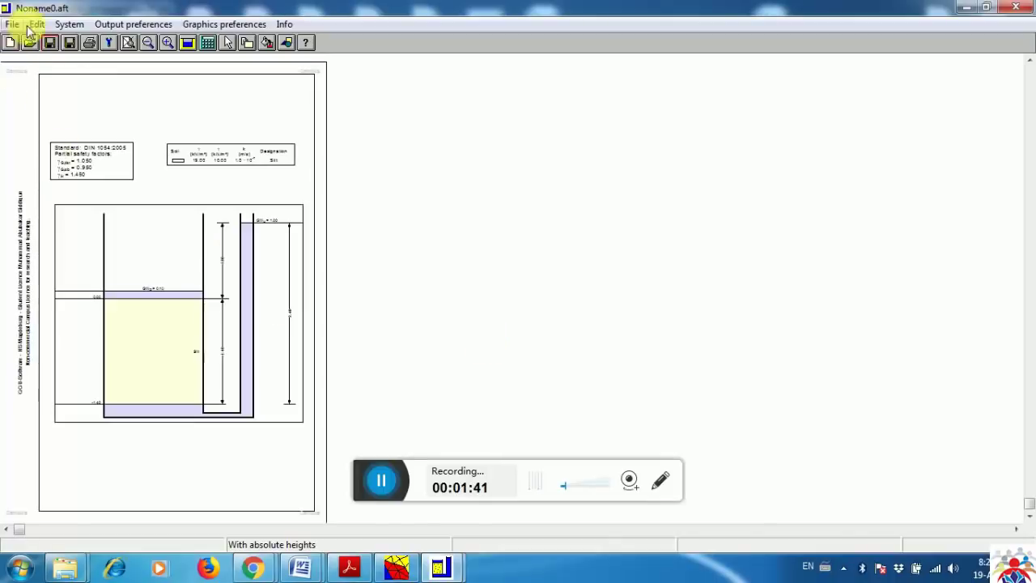
# Open the Top of system dialog from the Edit menu, showing 0.00 m
pyautogui.click(39, 25)
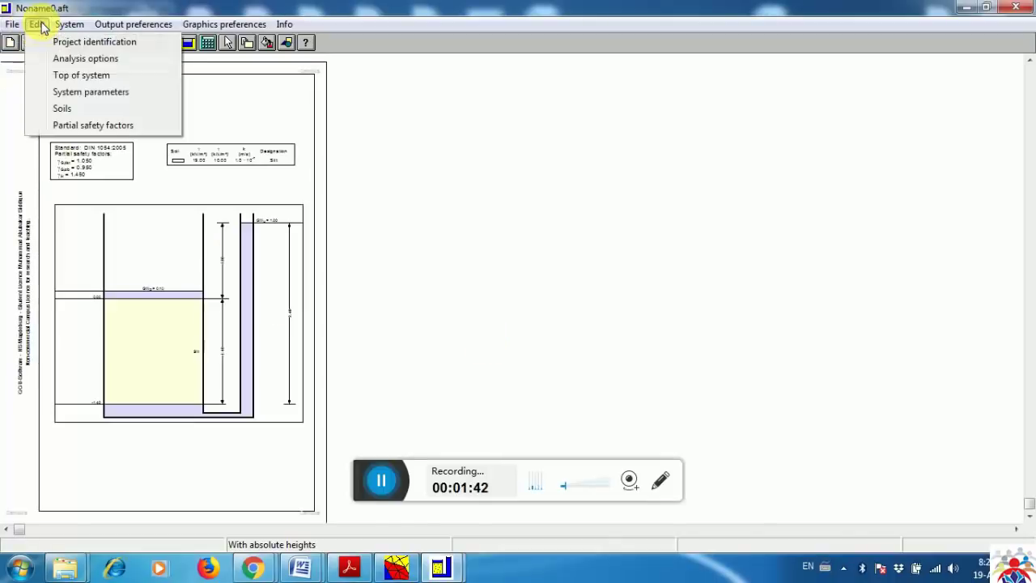
pyautogui.click(81, 76)
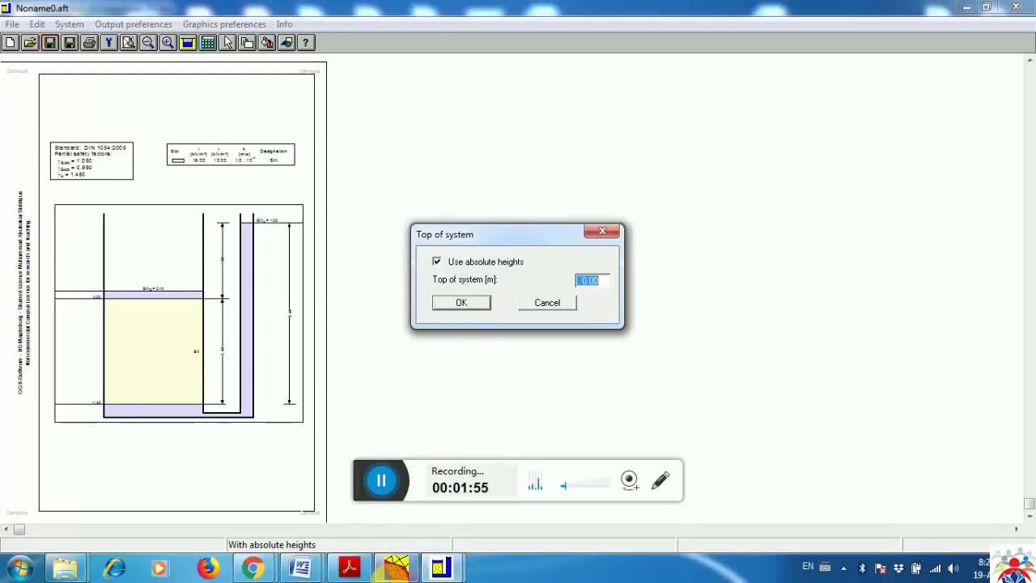
# In GGU-SSFLOW2D, read node 193's potential 35.6344 under the ditch, then zoom to the 31,50 mNN level
pyautogui.click(396, 566)
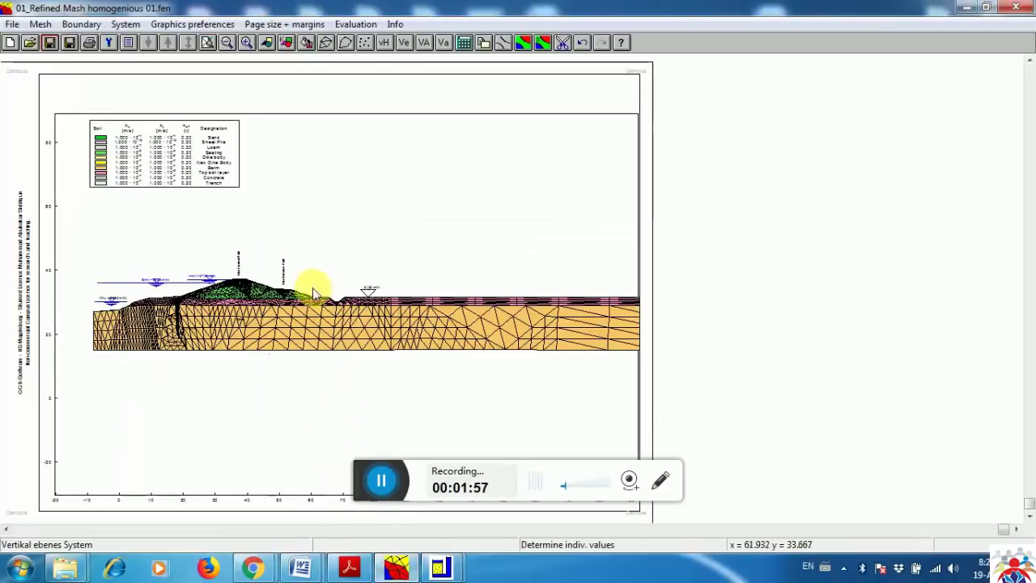
pyautogui.click(411, 459)
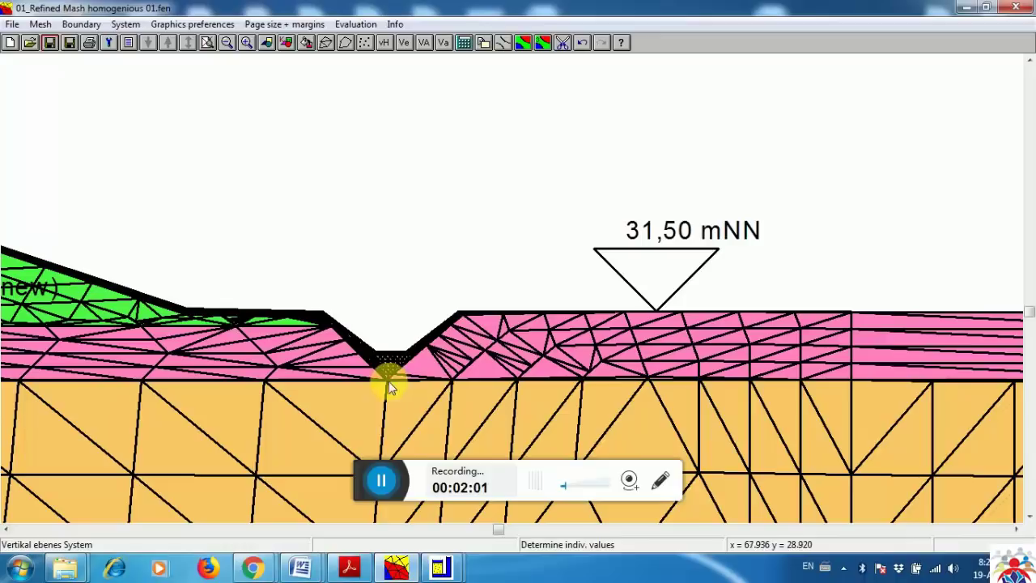
pyautogui.click(389, 381)
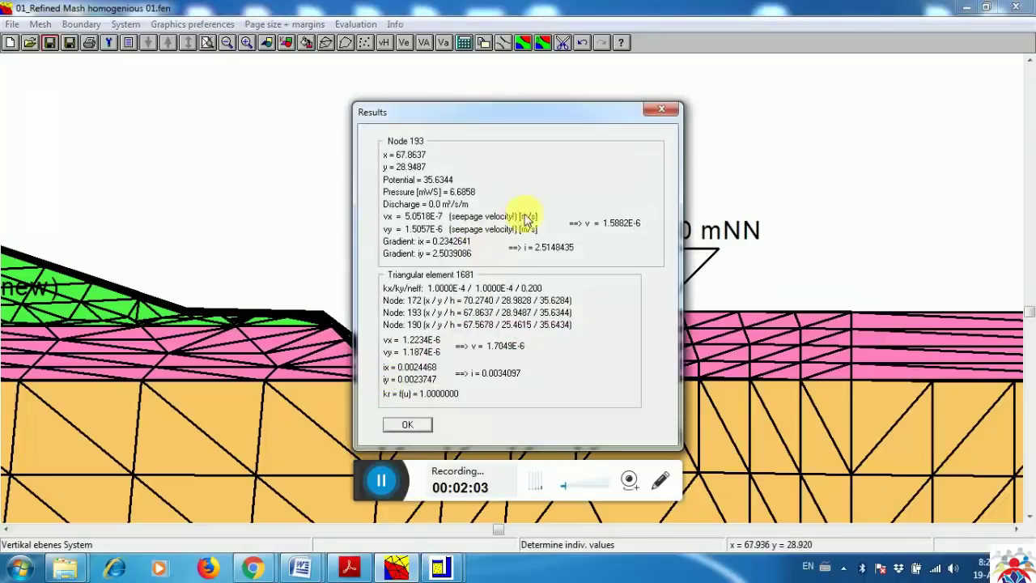
pyautogui.click(659, 114)
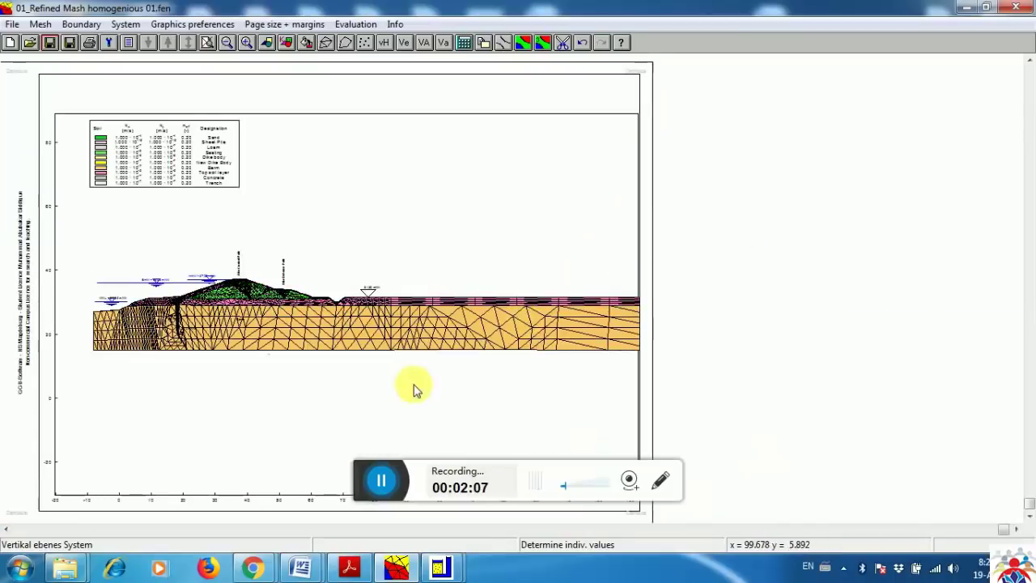
pyautogui.moveTo(317, 283); pyautogui.dragTo(412, 405)
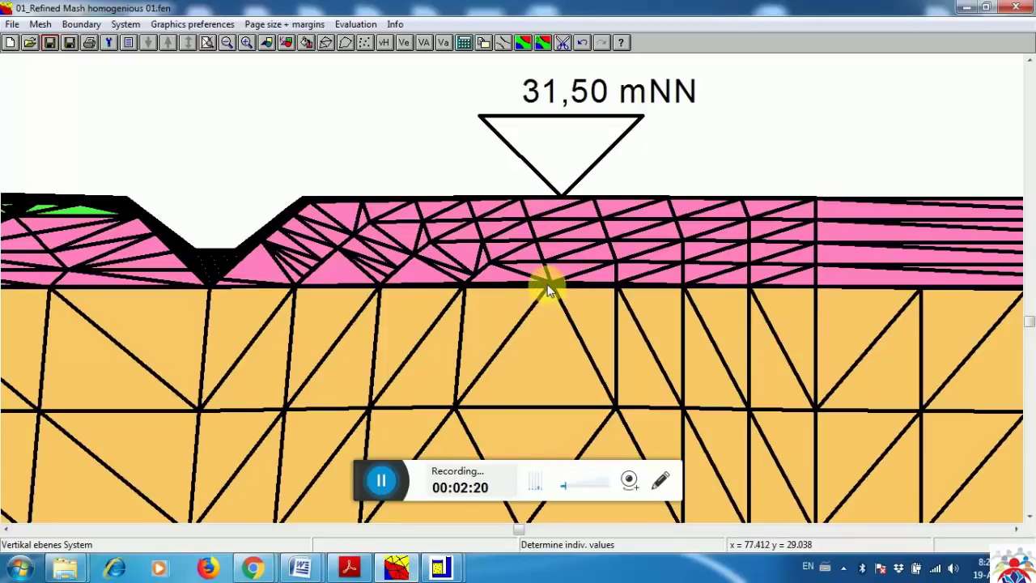
pyautogui.press('F6')
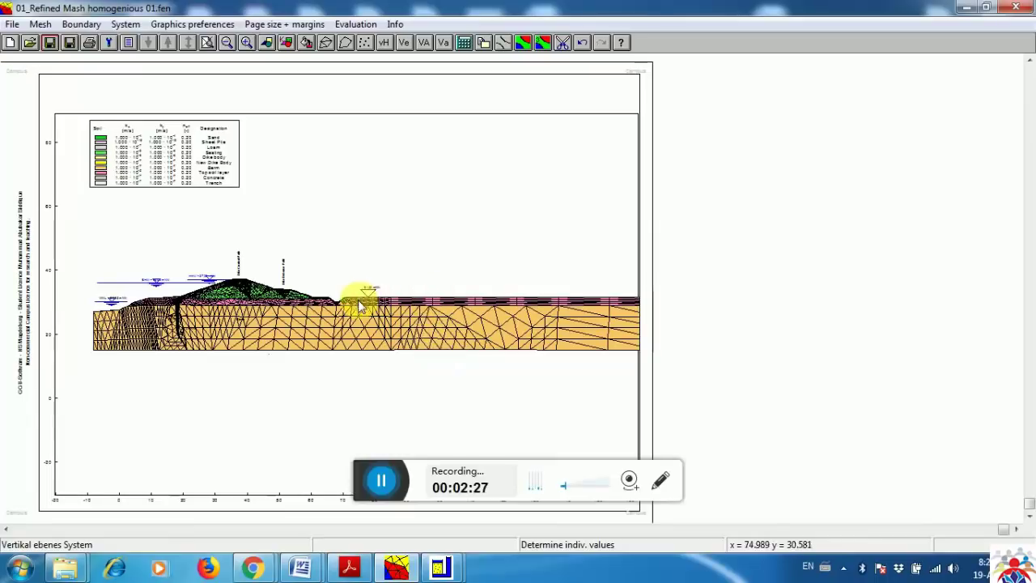
pyautogui.click(429, 417)
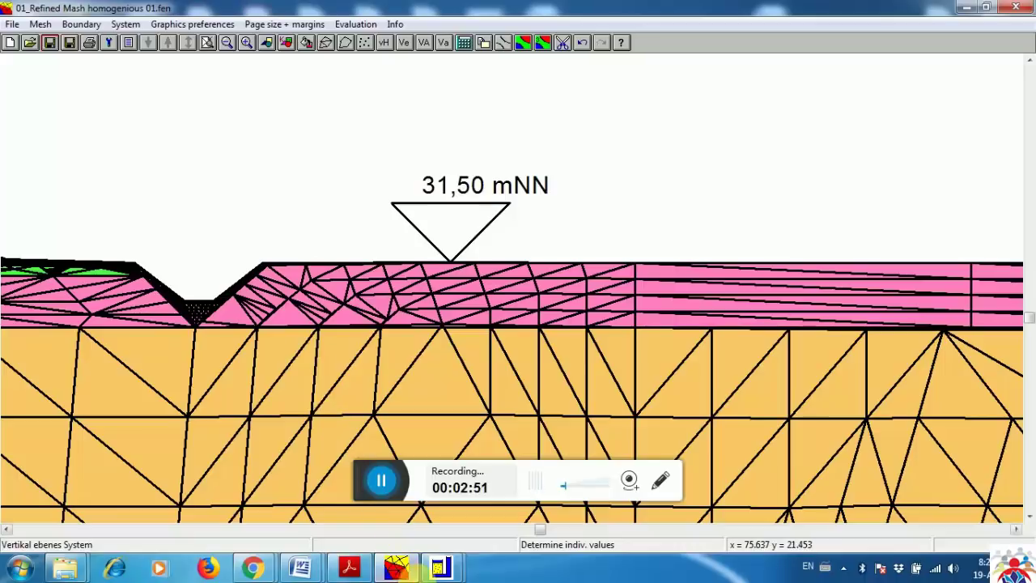
# In Noname0.aft, set top of system to 30 m, keeping soil depths and groundwater heights level
pyautogui.click(441, 567)
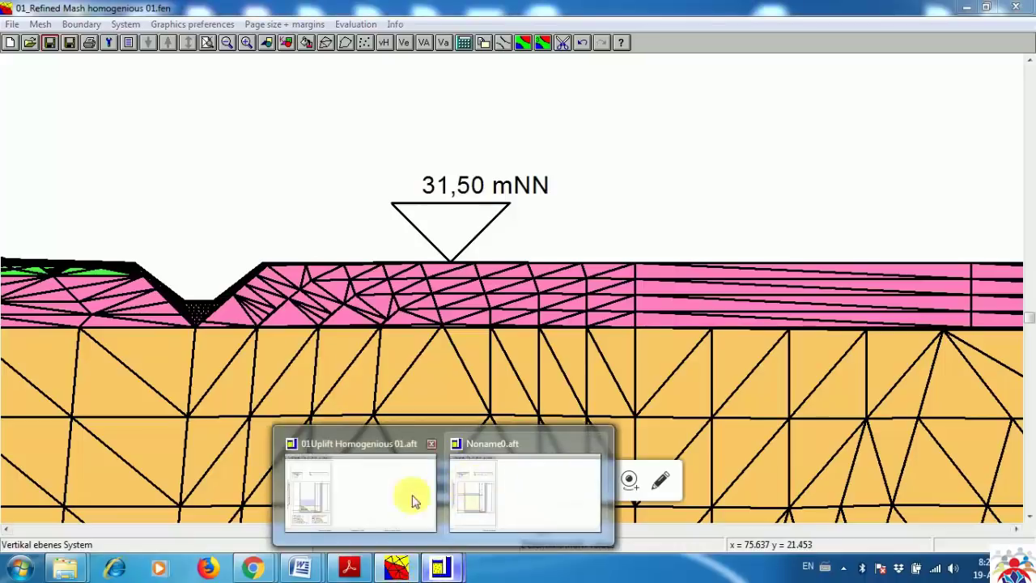
pyautogui.click(474, 497)
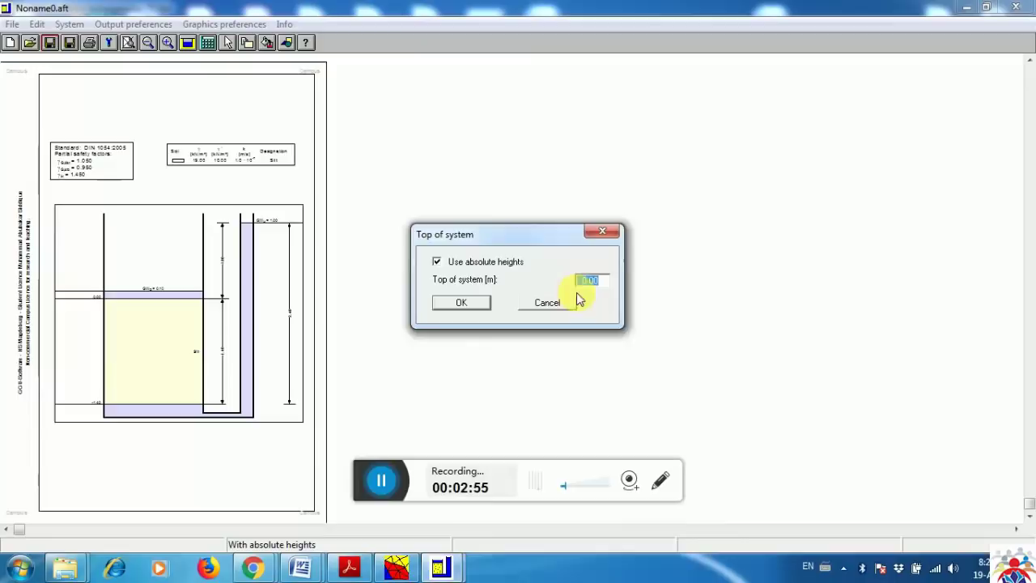
pyautogui.write('30')
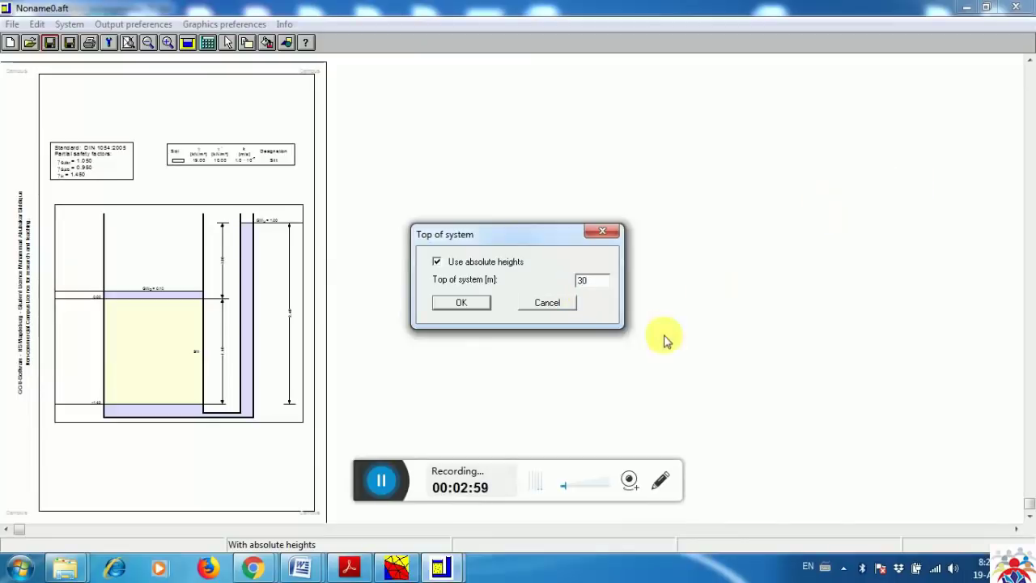
pyautogui.click(462, 306)
pyautogui.click(465, 321)
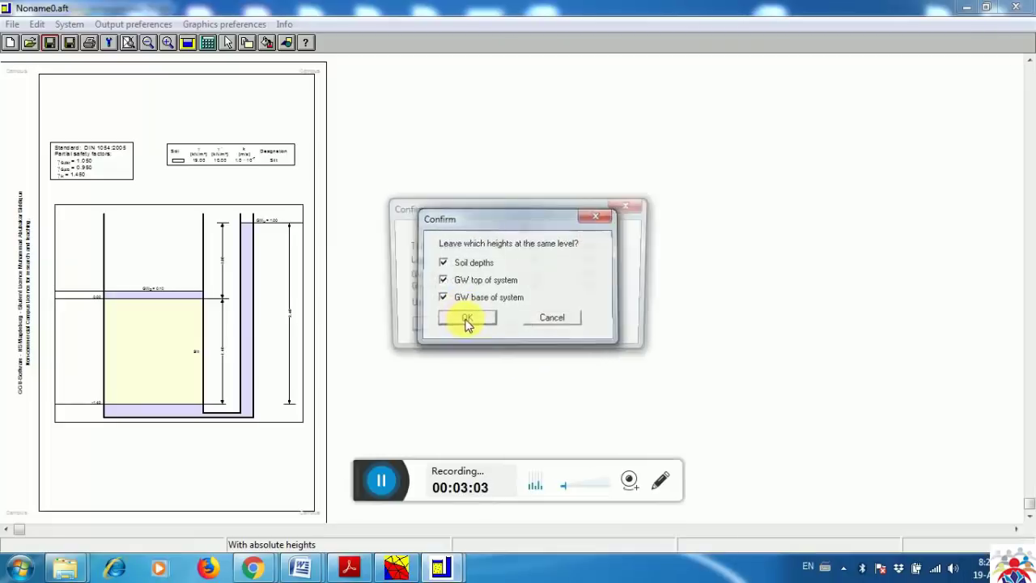
pyautogui.click(436, 335)
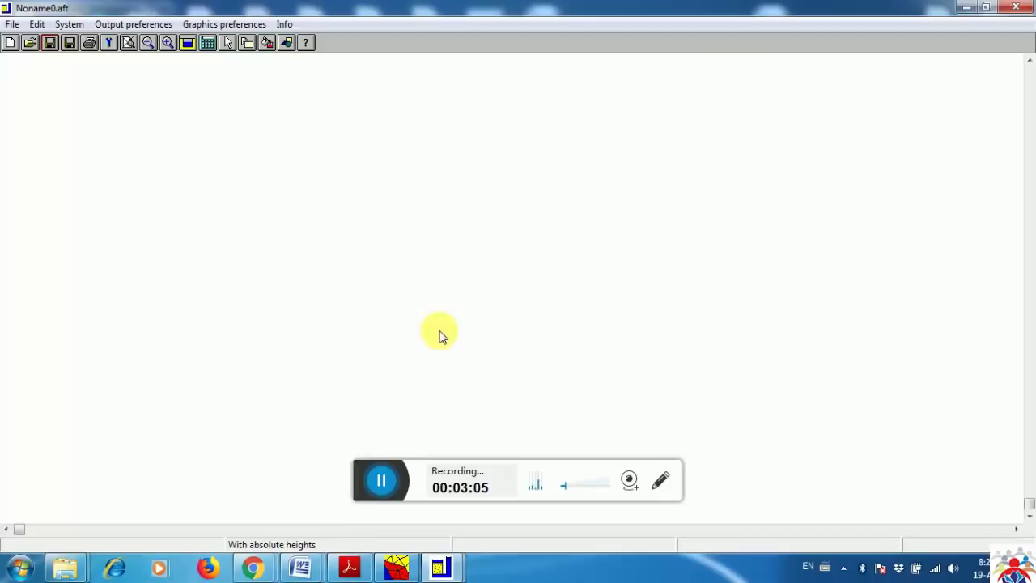
# Review the System parameters showing top of system 30.000 m, then return to the GGU-SSFLOW2D mesh
pyautogui.click(36, 23)
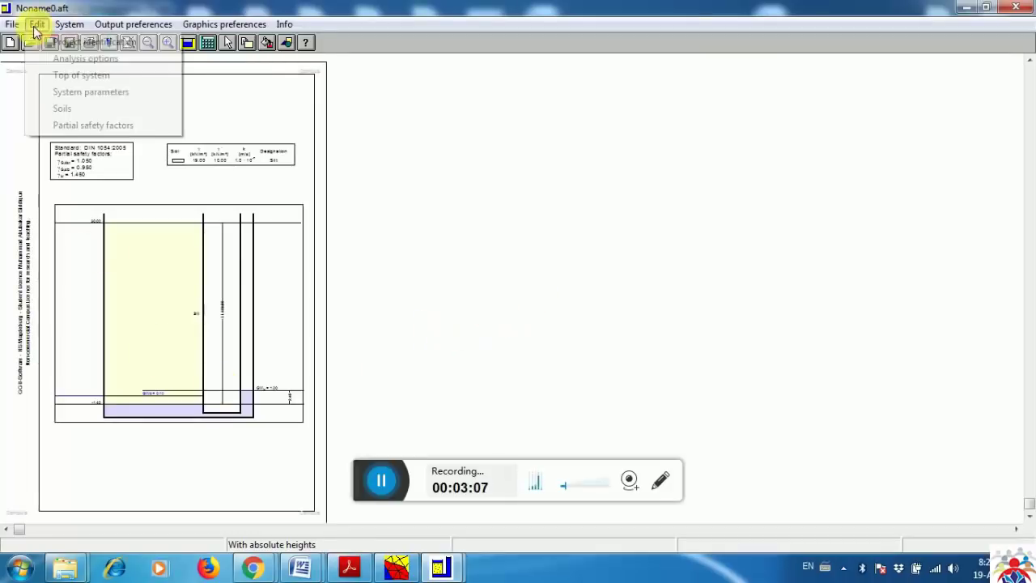
pyautogui.click(88, 94)
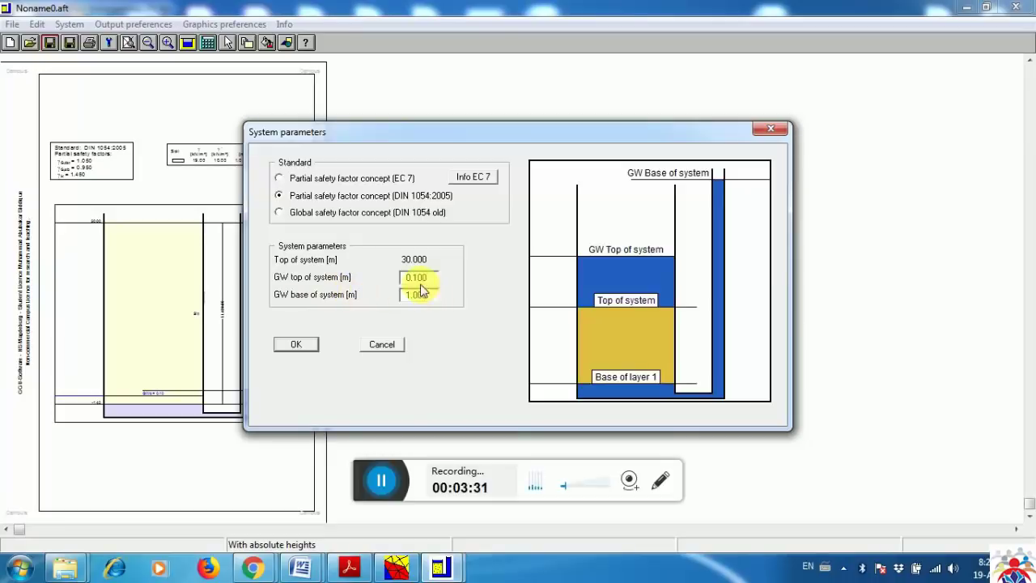
pyautogui.click(397, 567)
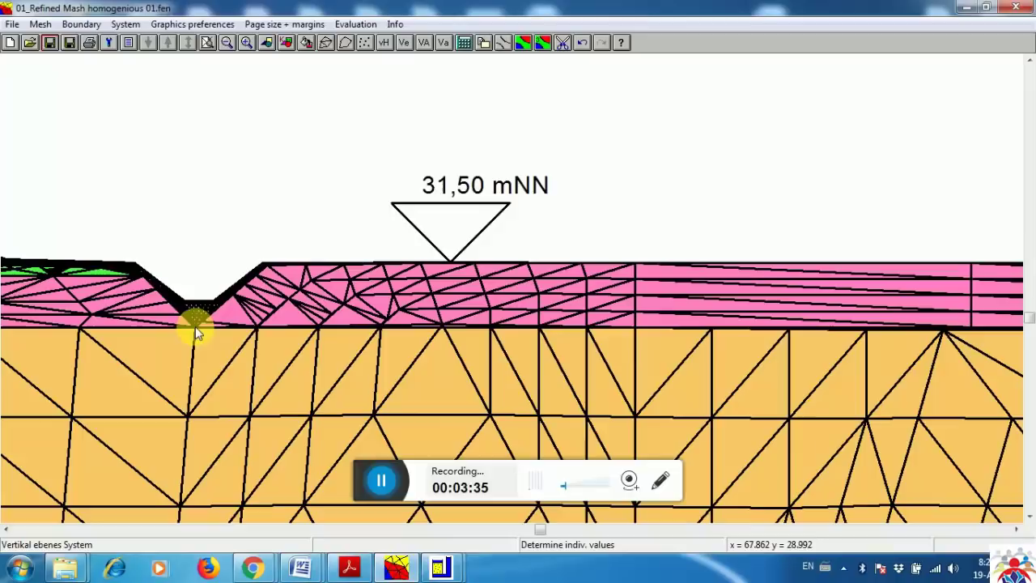
# Show the whole cross-section page and start the Individual values node readout
pyautogui.press('F6')
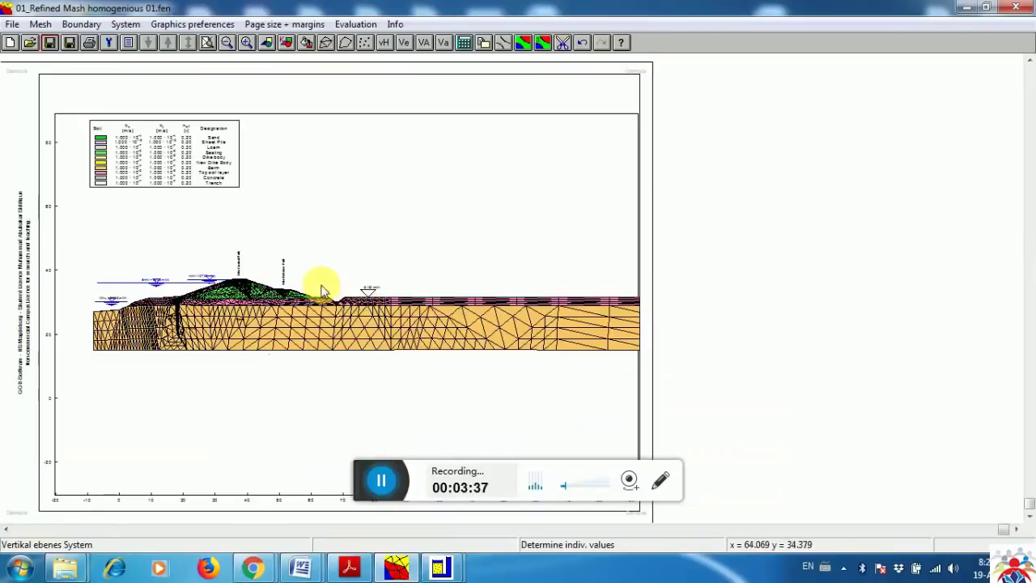
pyautogui.click(285, 29)
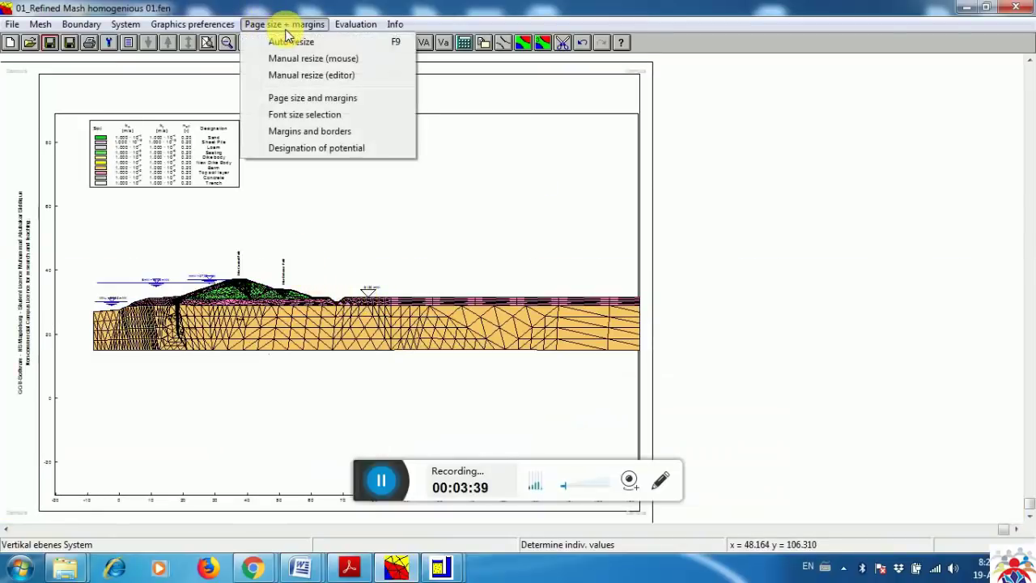
pyautogui.moveTo(196, 26)
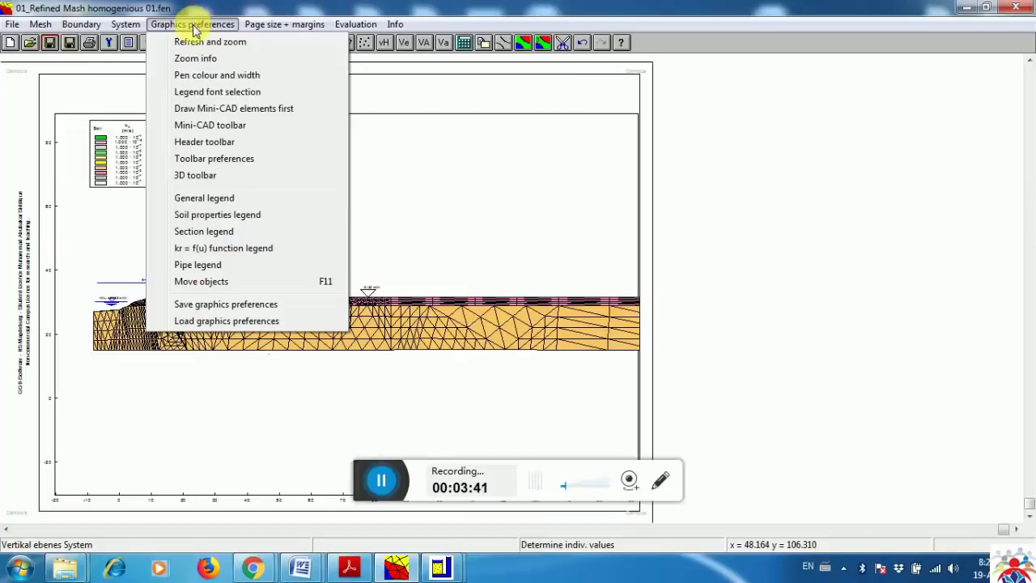
pyautogui.moveTo(352, 26)
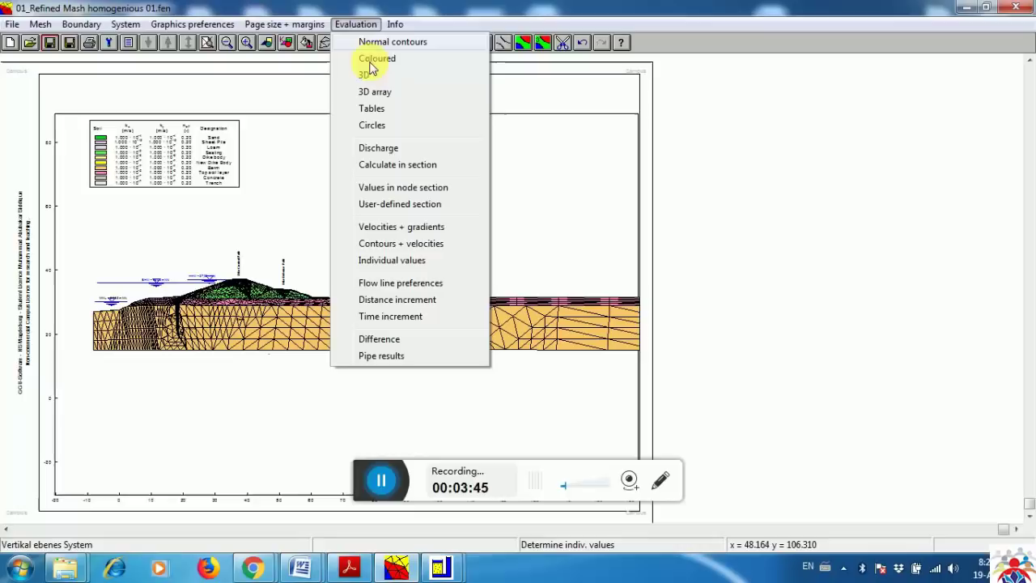
pyautogui.click(394, 263)
pyautogui.click(508, 293)
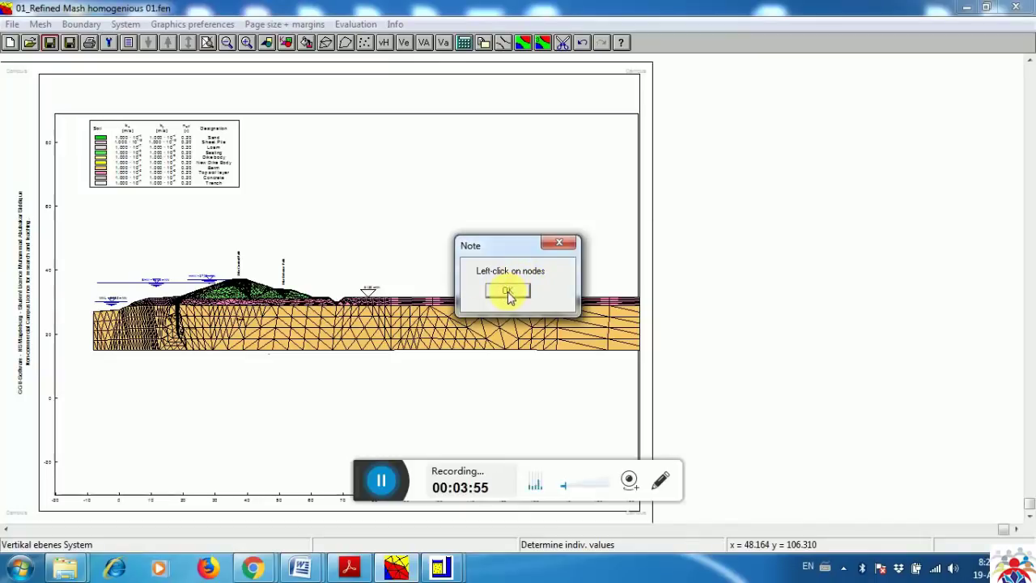
pyautogui.click(508, 293)
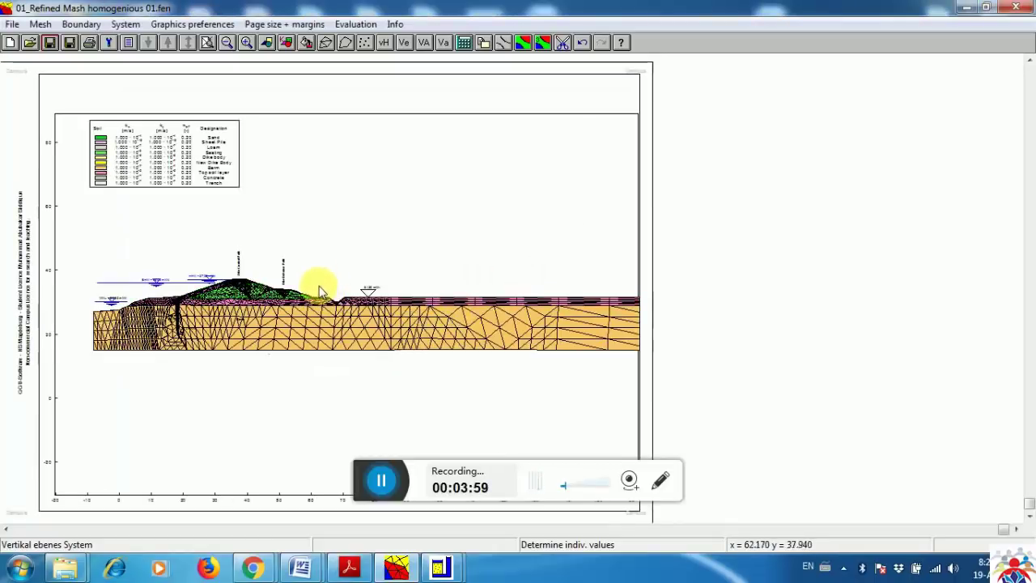
# Read node 193's potential of 35.6344 beside the landside ditch, then return to Noname0.aft
pyautogui.moveTo(317, 282)
pyautogui.mouseDown()
pyautogui.moveTo(404, 418)
pyautogui.moveTo(511, 418)
pyautogui.moveTo(504, 381)
pyautogui.mouseUp()
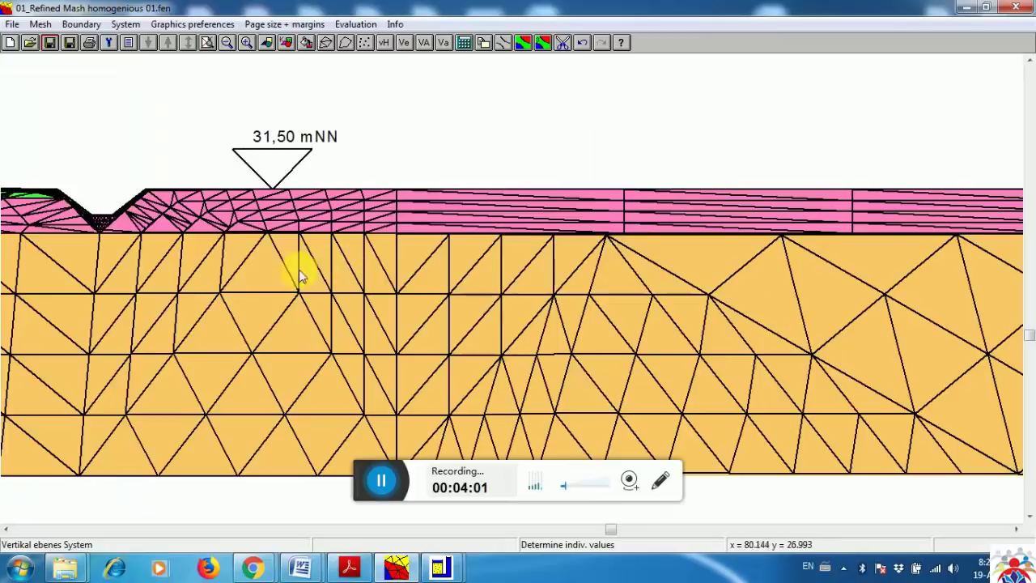
pyautogui.click(99, 234)
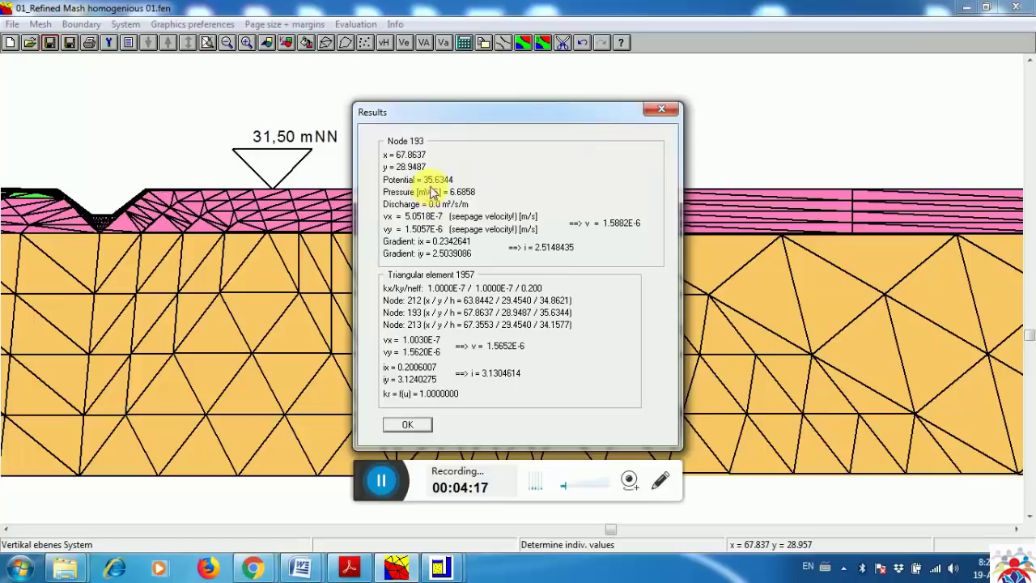
pyautogui.click(662, 112)
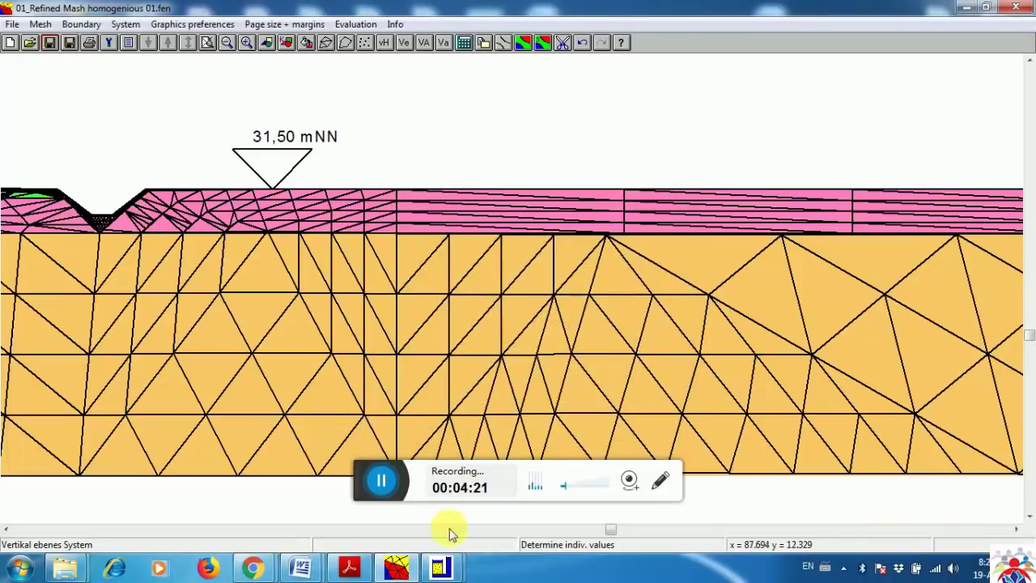
pyautogui.moveTo(440, 567)
pyautogui.click(495, 494)
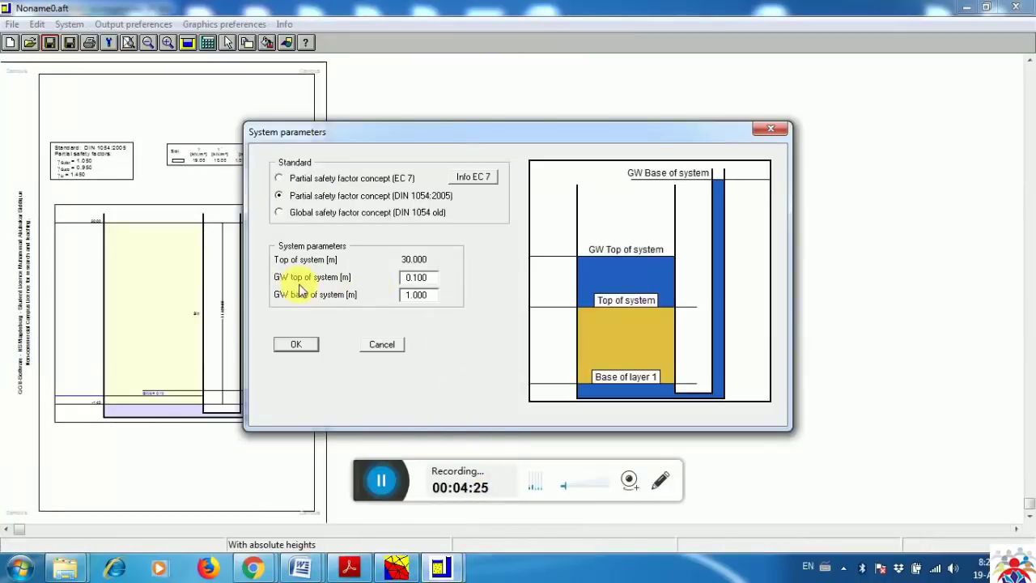
# Enter 31.50 m as the groundwater top of system, then return to the seepage mesh
pyautogui.click(397, 567)
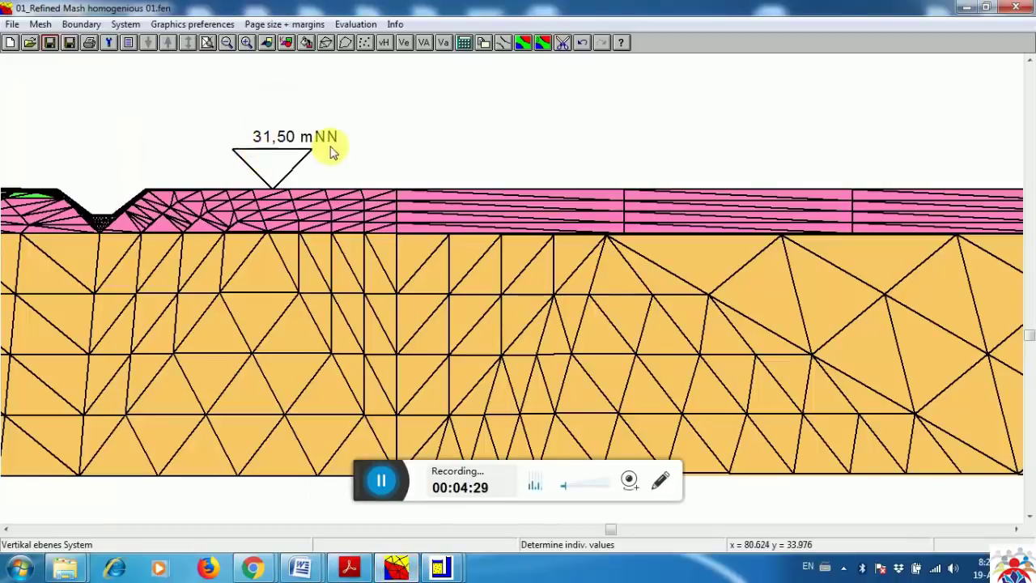
pyautogui.moveTo(438, 569)
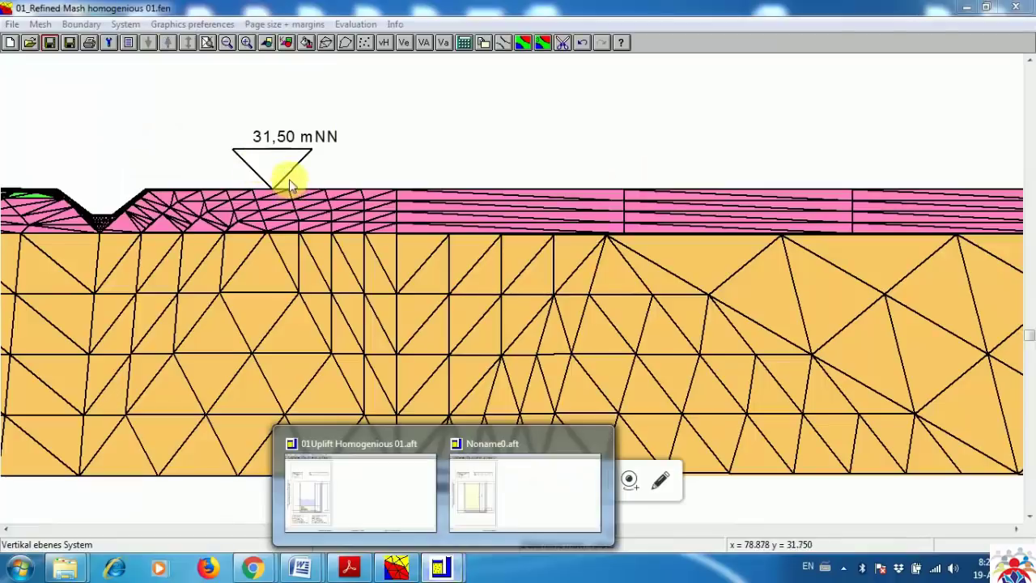
pyautogui.click(496, 495)
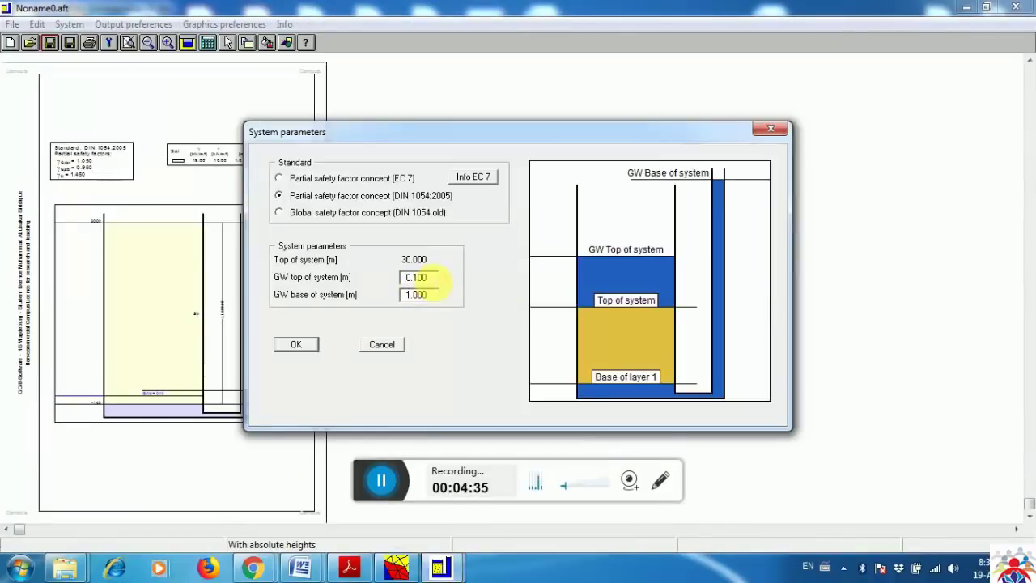
pyautogui.moveTo(437, 277); pyautogui.dragTo(400, 279)
pyautogui.write('31.50')
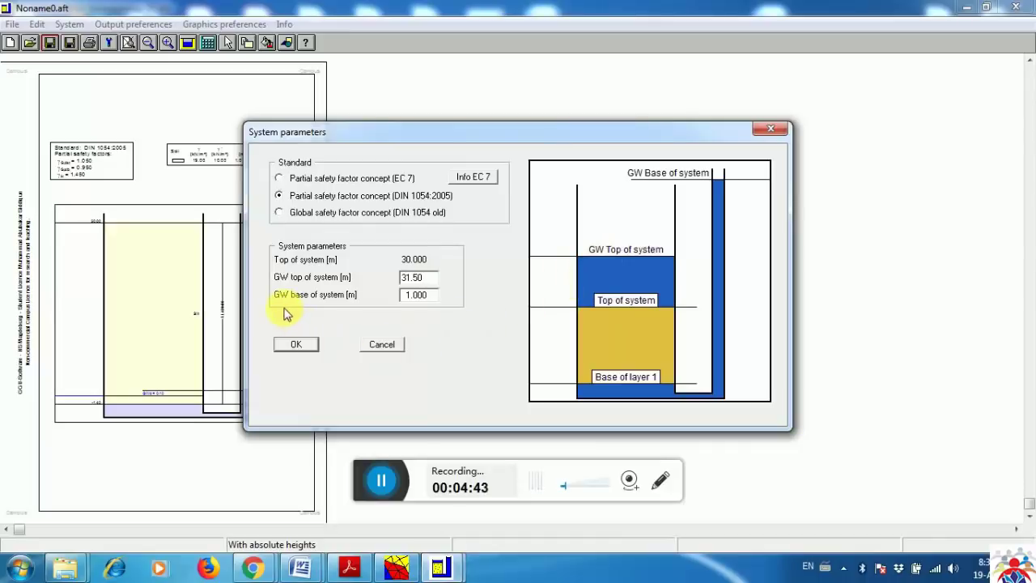
pyautogui.moveTo(403, 295); pyautogui.dragTo(416, 294)
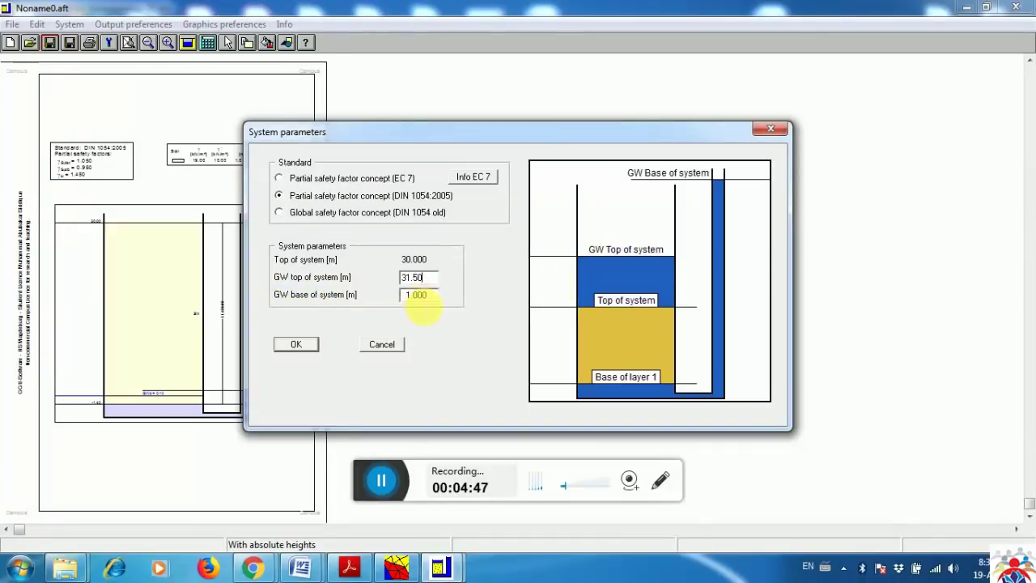
pyautogui.click(418, 298)
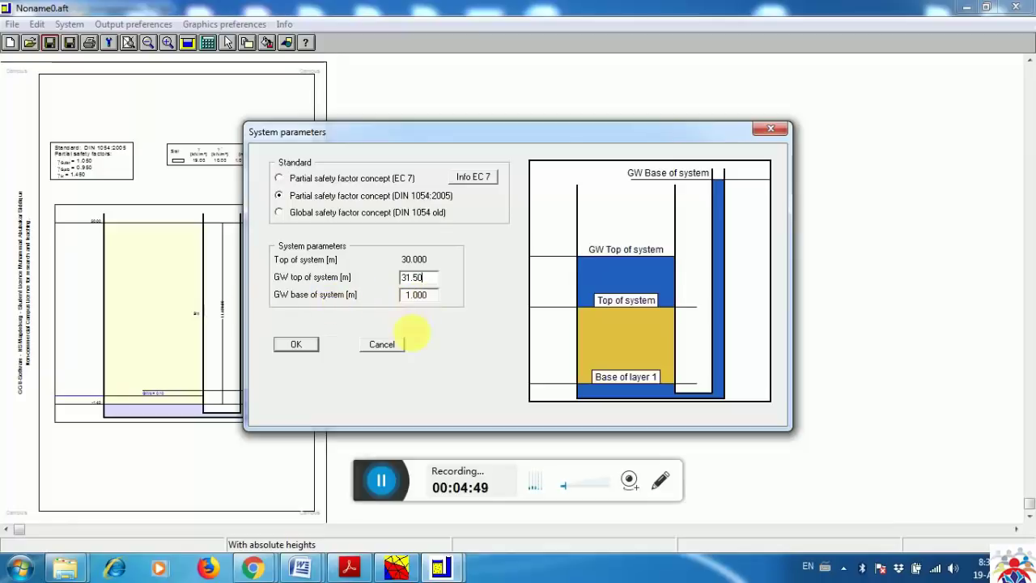
pyautogui.click(397, 567)
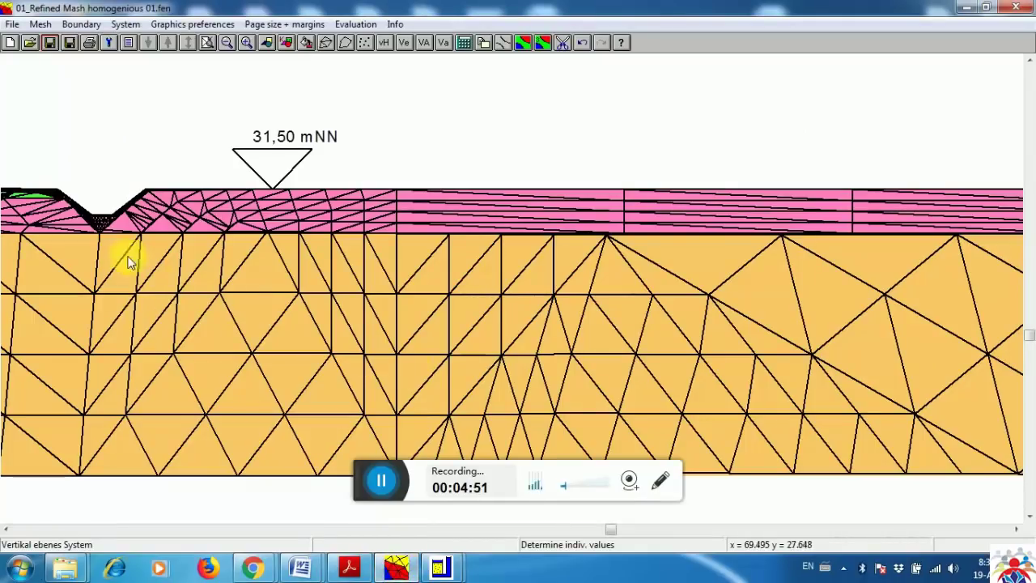
# Read node 193 via Individual values again: potential 35.6344, pressure 6.6858 mWS
pyautogui.click(351, 25)
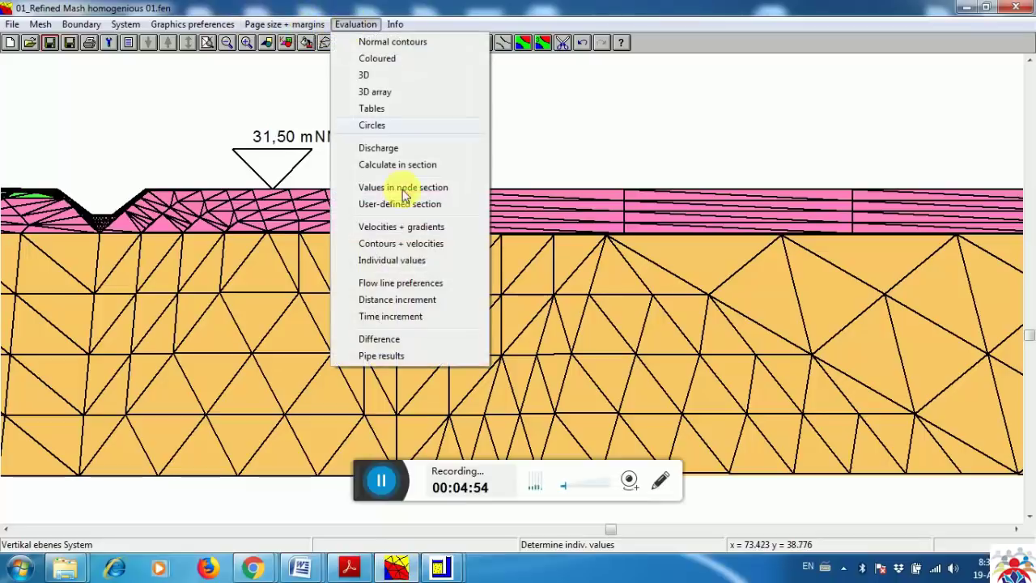
pyautogui.click(392, 261)
pyautogui.click(508, 292)
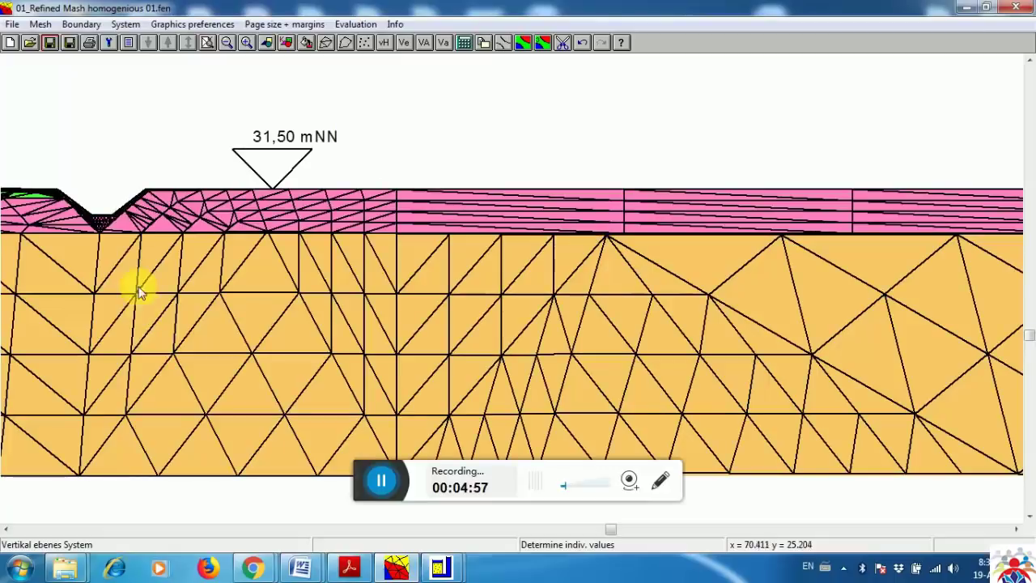
pyautogui.click(99, 233)
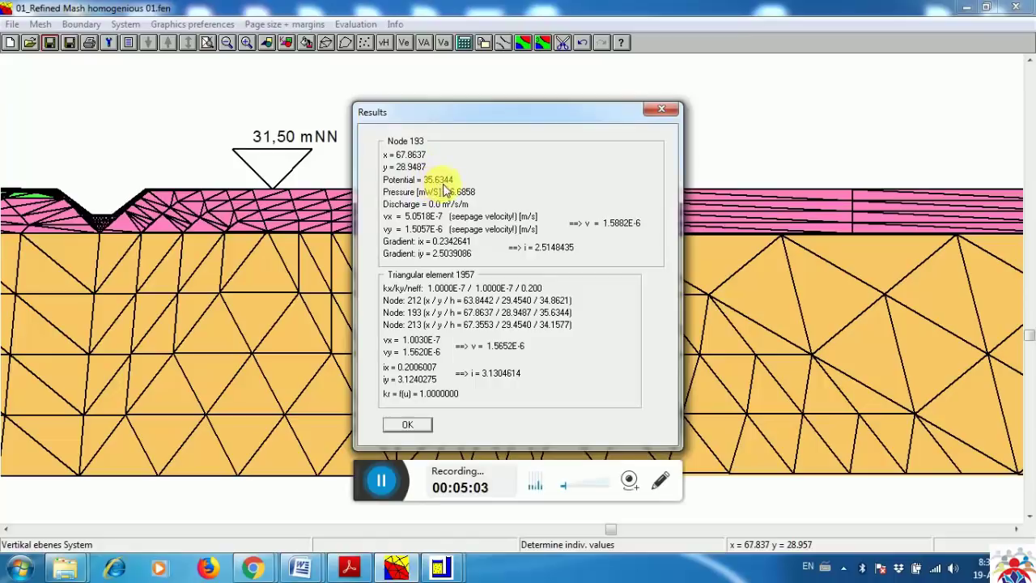
pyautogui.click(437, 566)
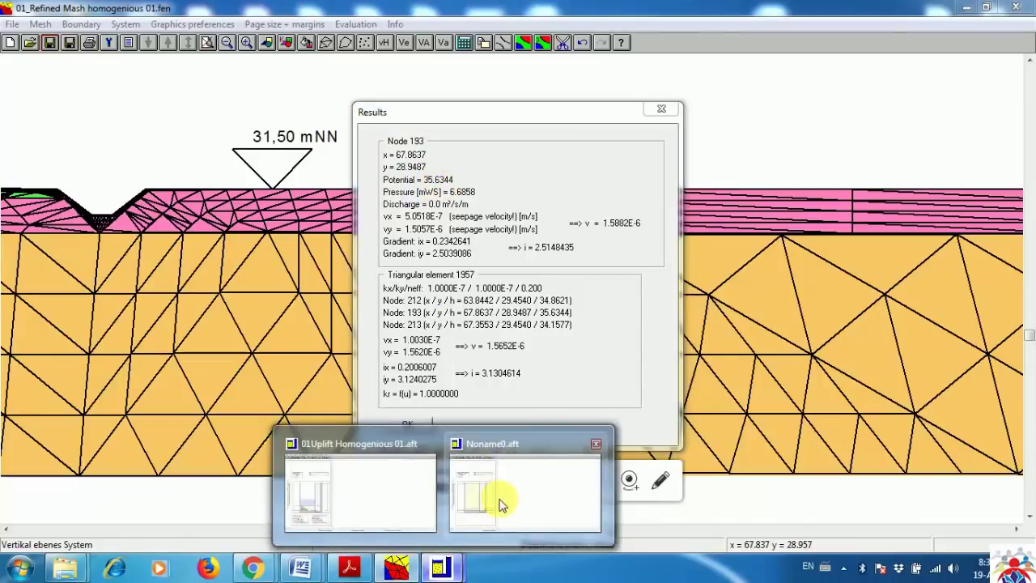
# Enter 35.63 m as the groundwater base of system in Noname0.aft and confirm the dialog
pyautogui.click(502, 504)
pyautogui.doubleClick(416, 296)
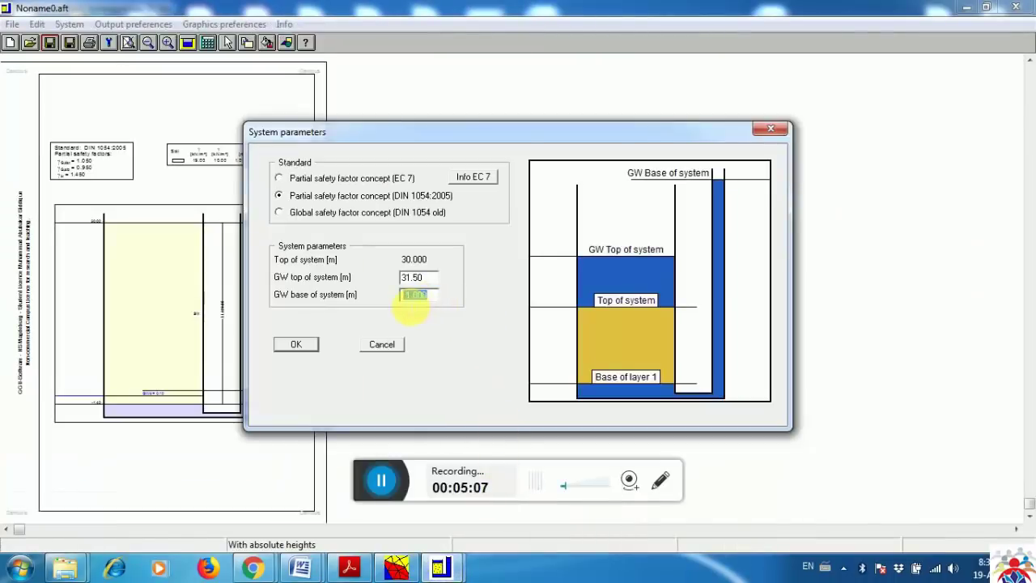
pyautogui.write('35.63')
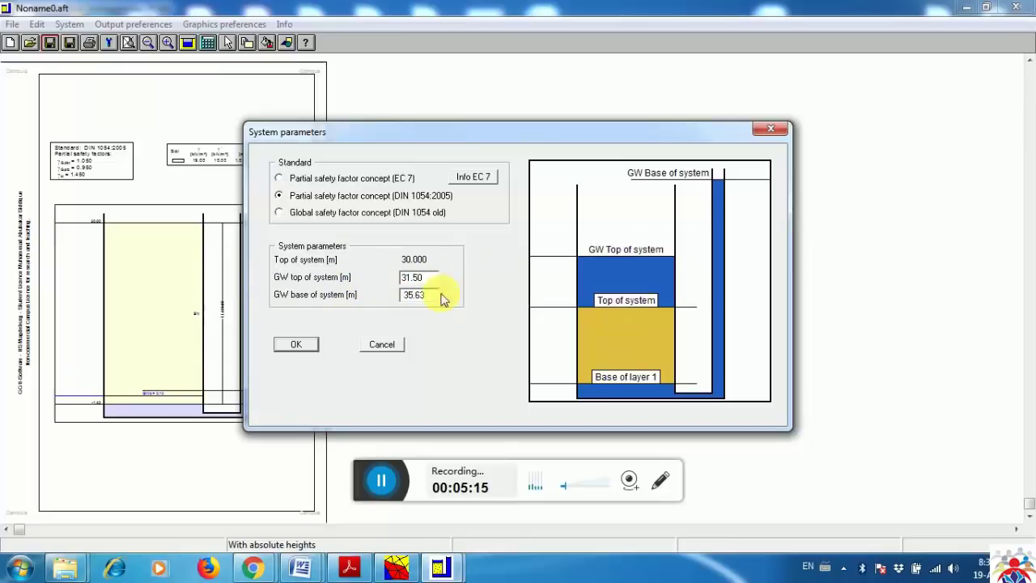
pyautogui.click(403, 277)
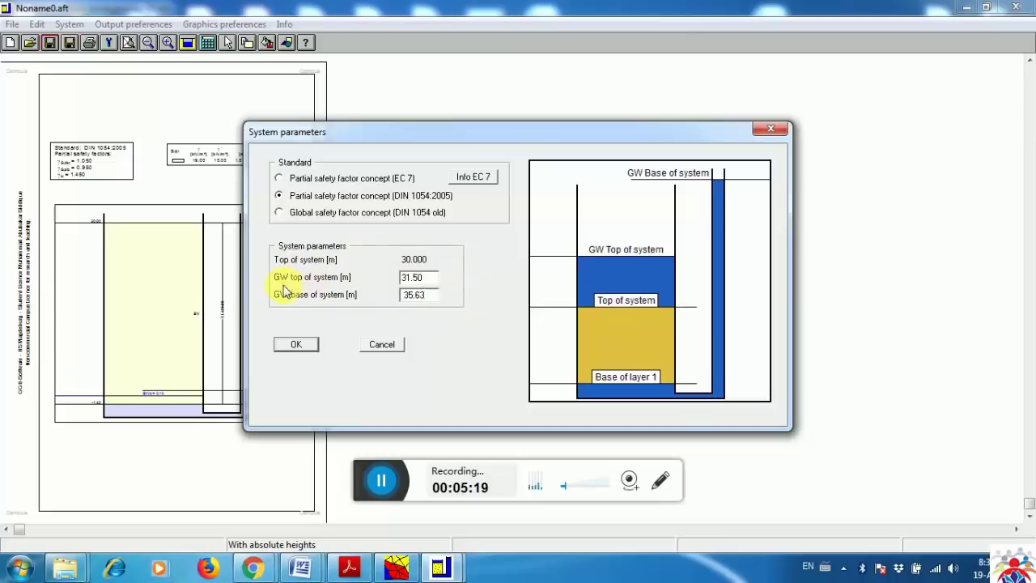
pyautogui.click(432, 301)
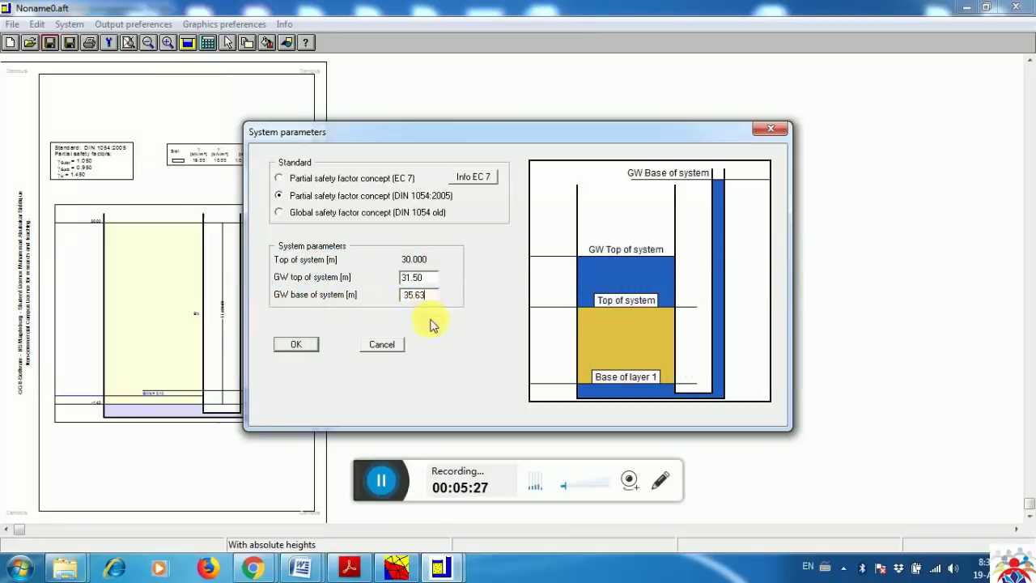
pyautogui.click(298, 347)
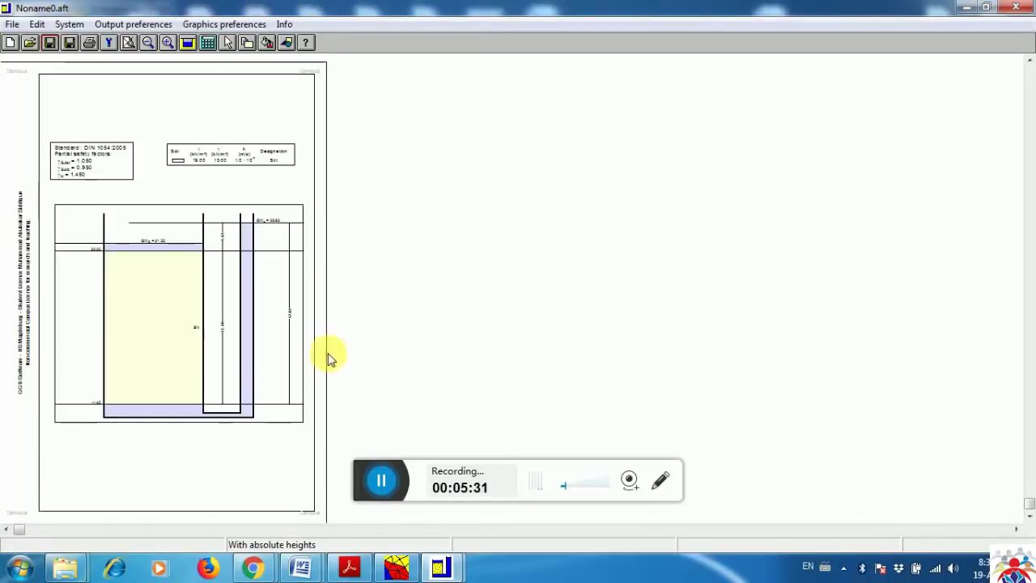
# Rename soil 1 to 'Loam' in the Soils table, then return to the SSFLOW2D mesh showing node 193
pyautogui.click(36, 24)
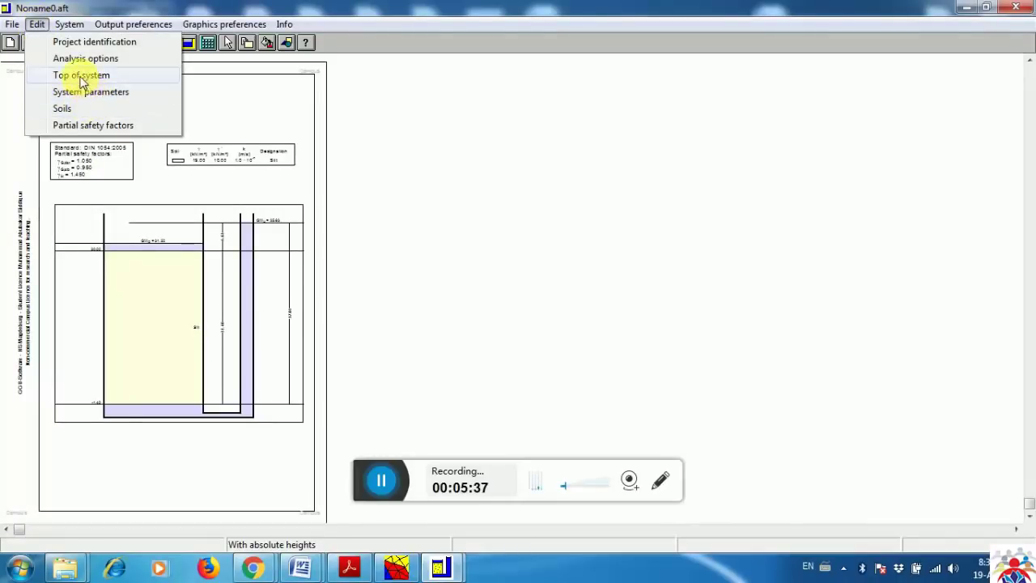
pyautogui.click(62, 109)
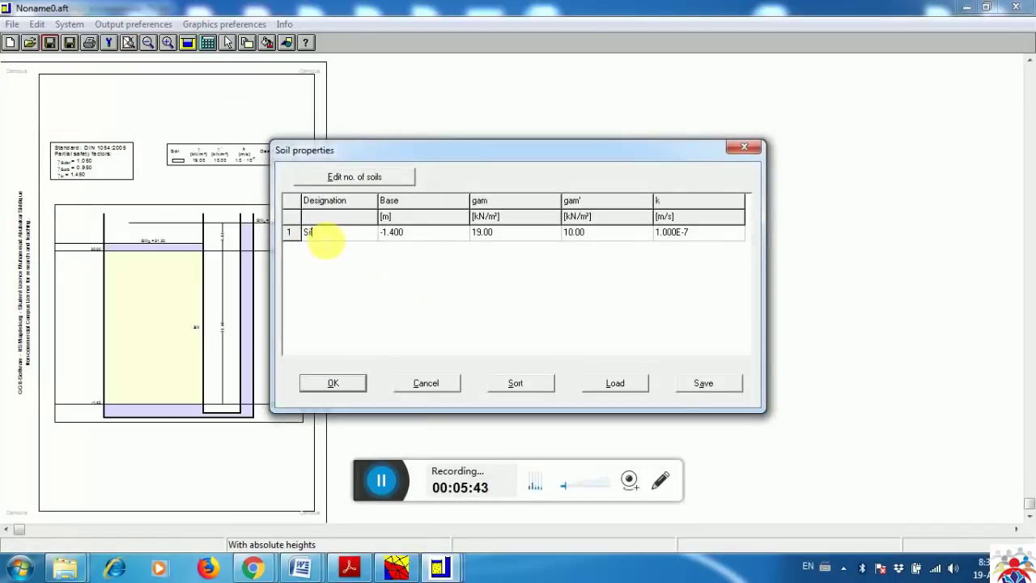
pyautogui.click(325, 235)
pyautogui.write('Loa')
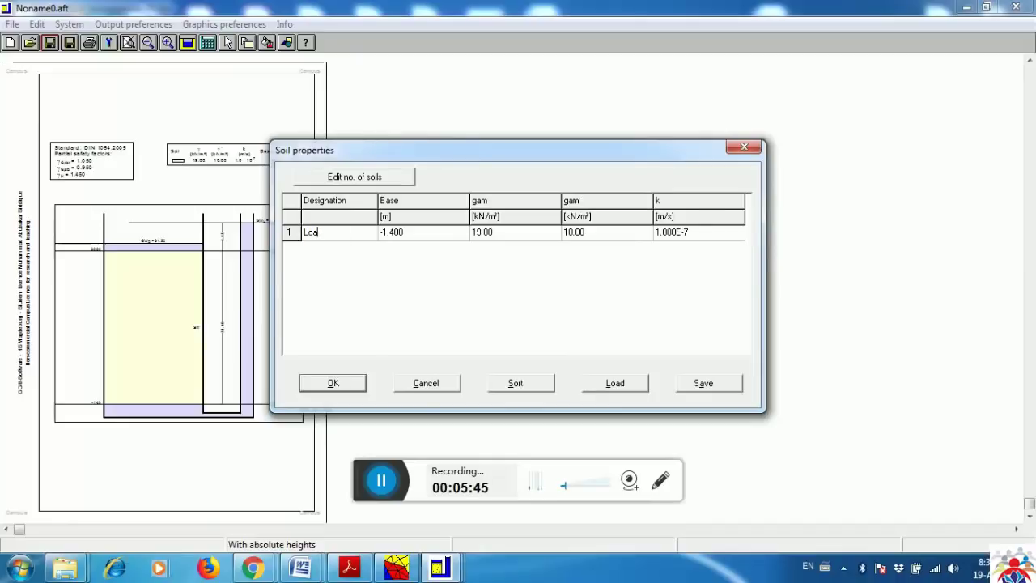
pyautogui.write('m')
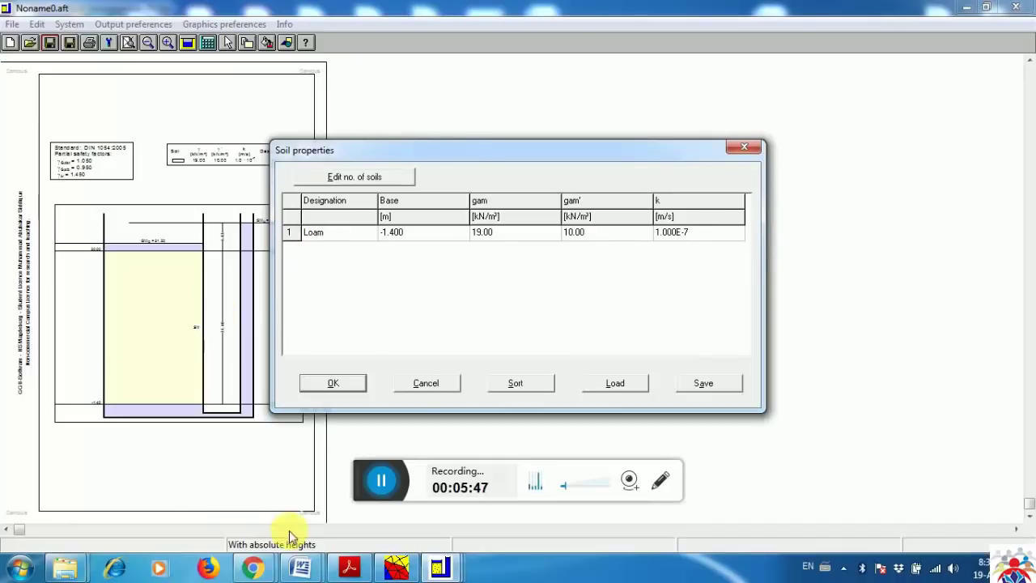
pyautogui.click(390, 569)
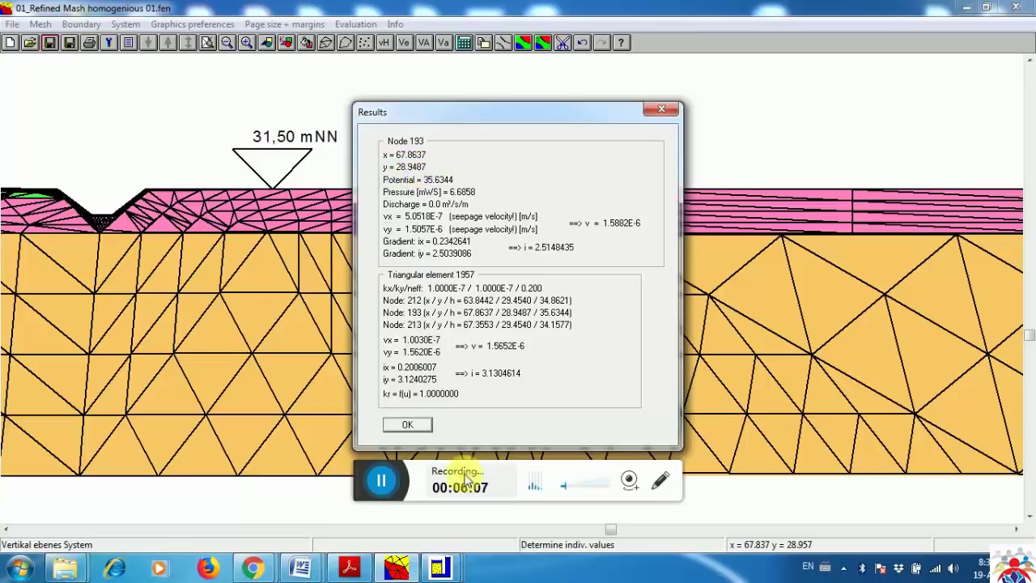
# Enter unit weights gam 21 and gam' 12 kN/m³ for the Loam soil
pyautogui.moveTo(438, 568)
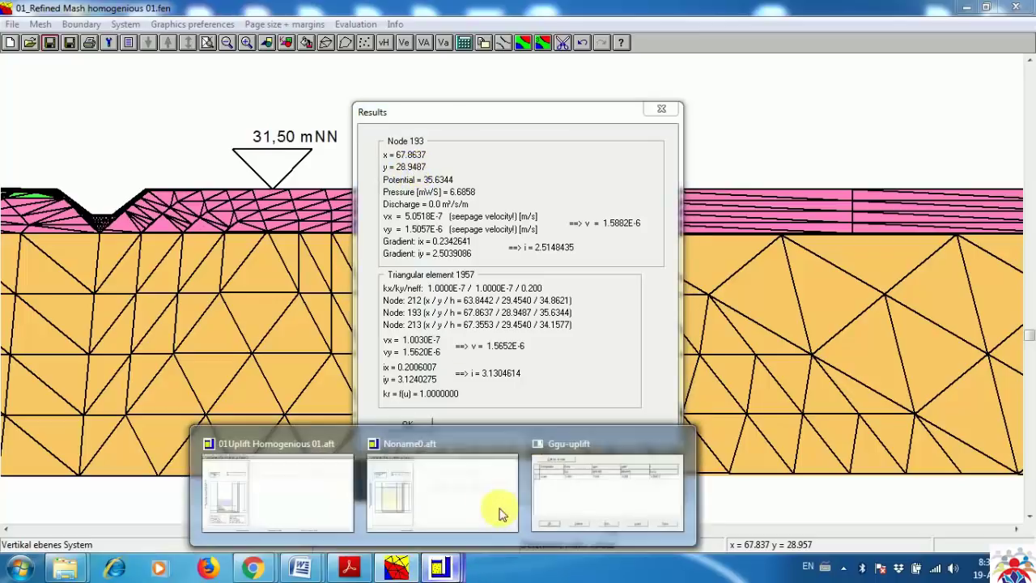
pyautogui.click(591, 511)
pyautogui.doubleClick(411, 235)
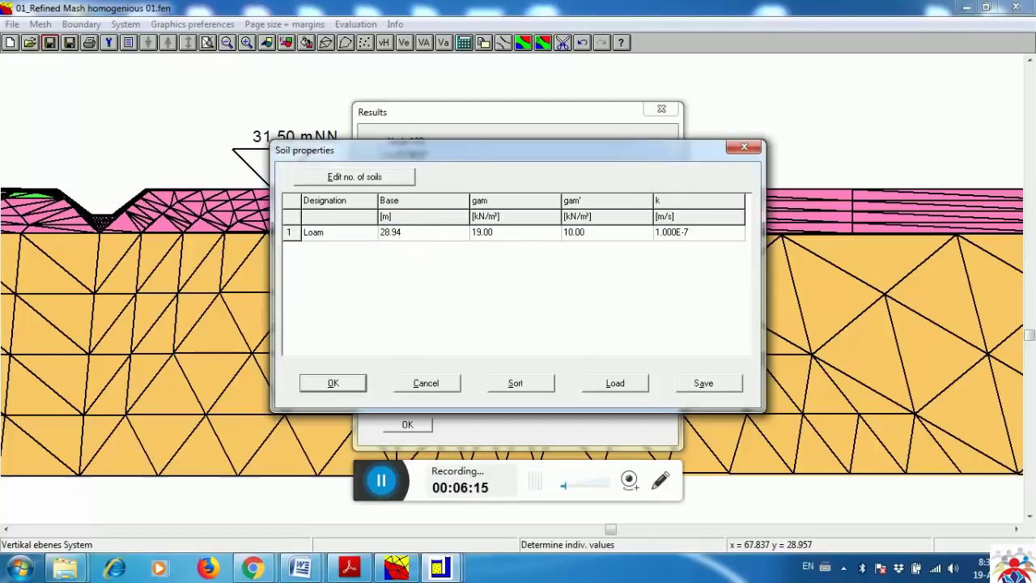
pyautogui.doubleClick(485, 232)
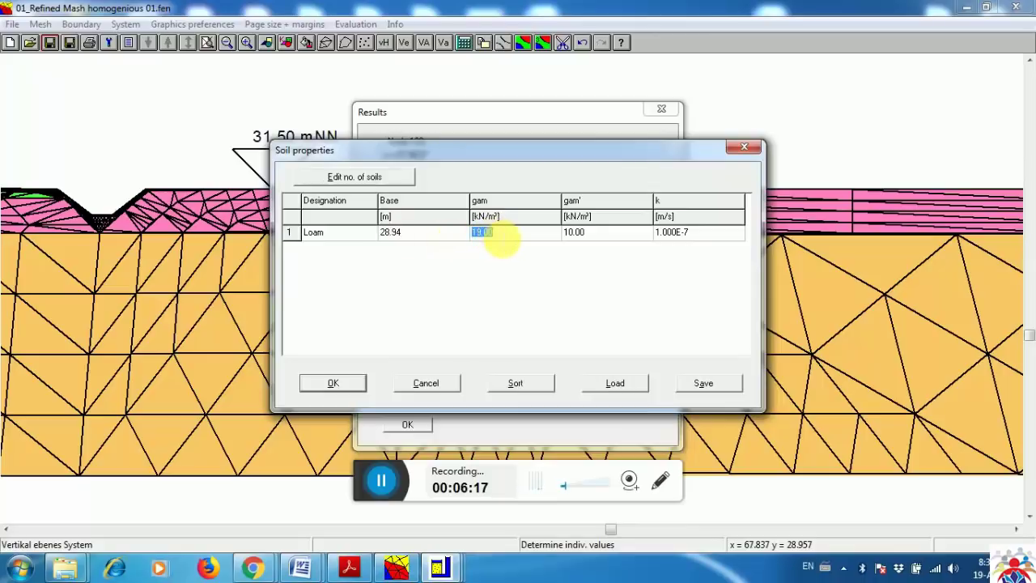
pyautogui.write('21')
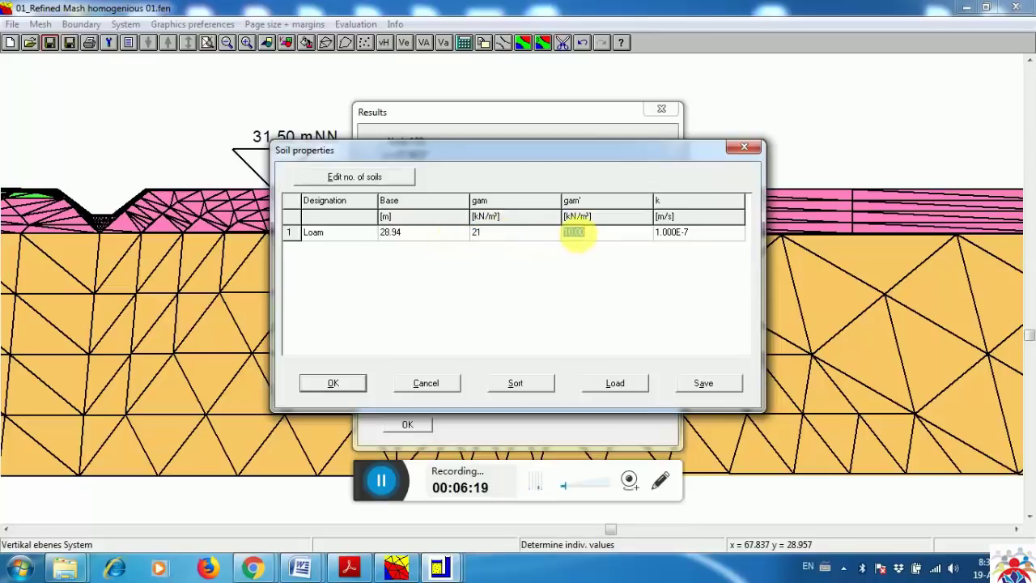
pyautogui.write('12')
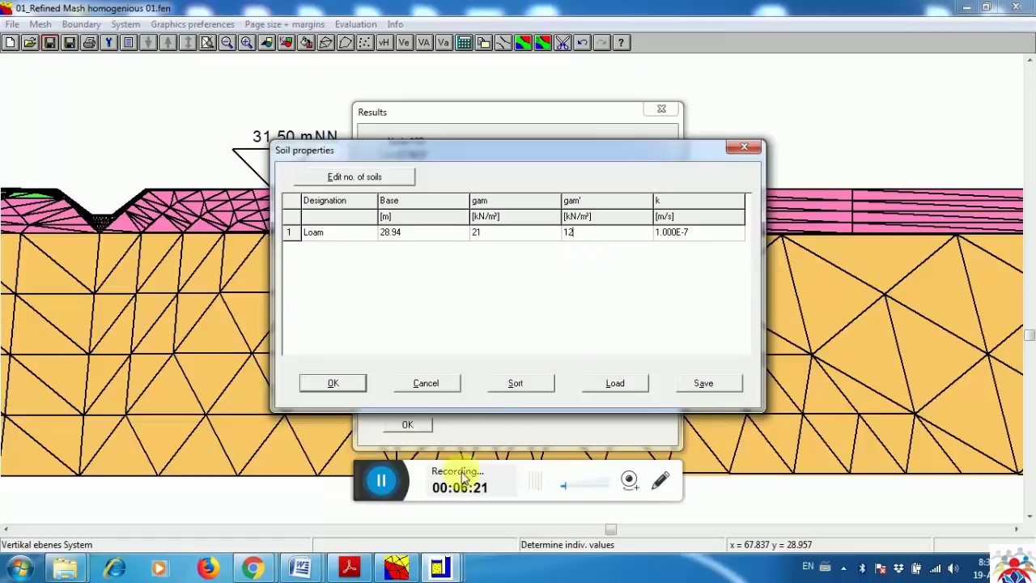
# Confirm the Loam soil properties (gam 21.00, gam' 12.00 kN/m³) for the 01Uplift Homogenious 01.aft system
pyautogui.moveTo(440, 572)
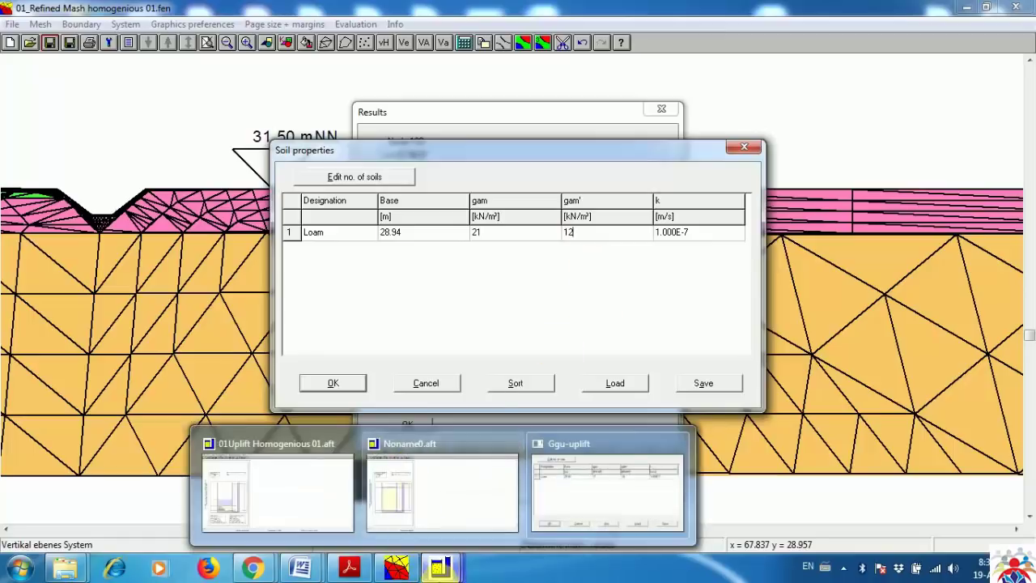
pyautogui.click(267, 493)
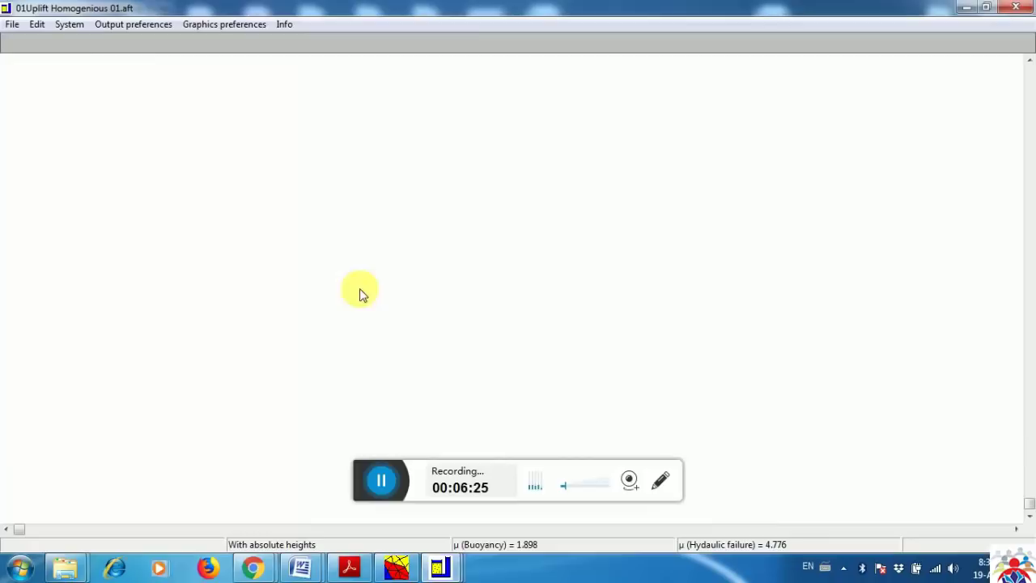
pyautogui.click(37, 24)
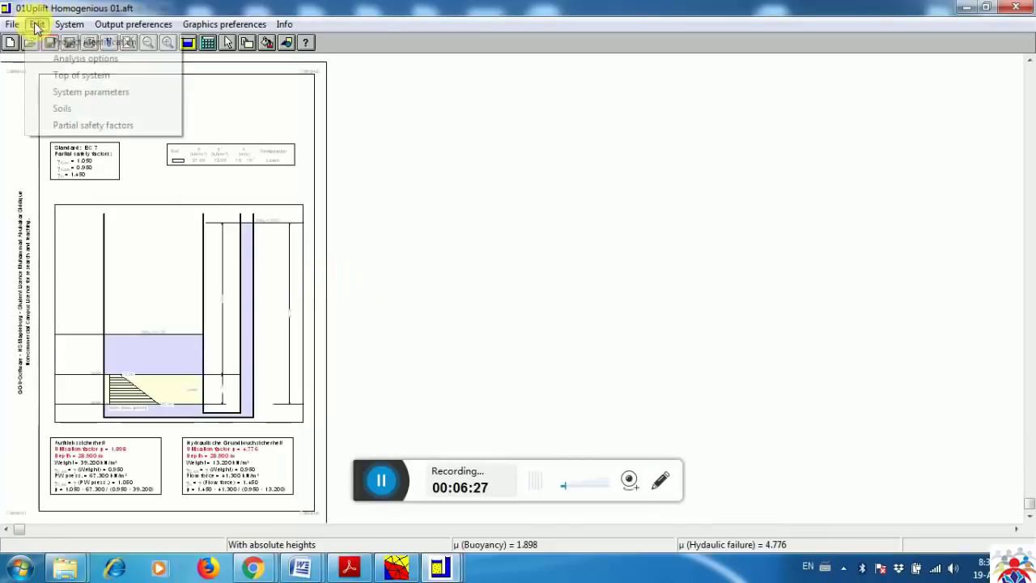
pyautogui.click(56, 111)
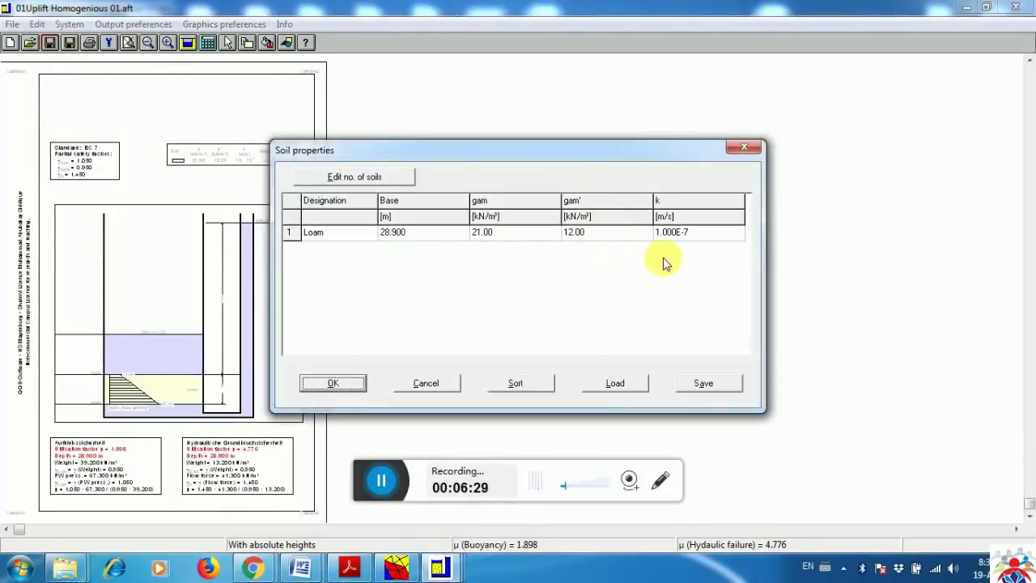
pyautogui.click(440, 567)
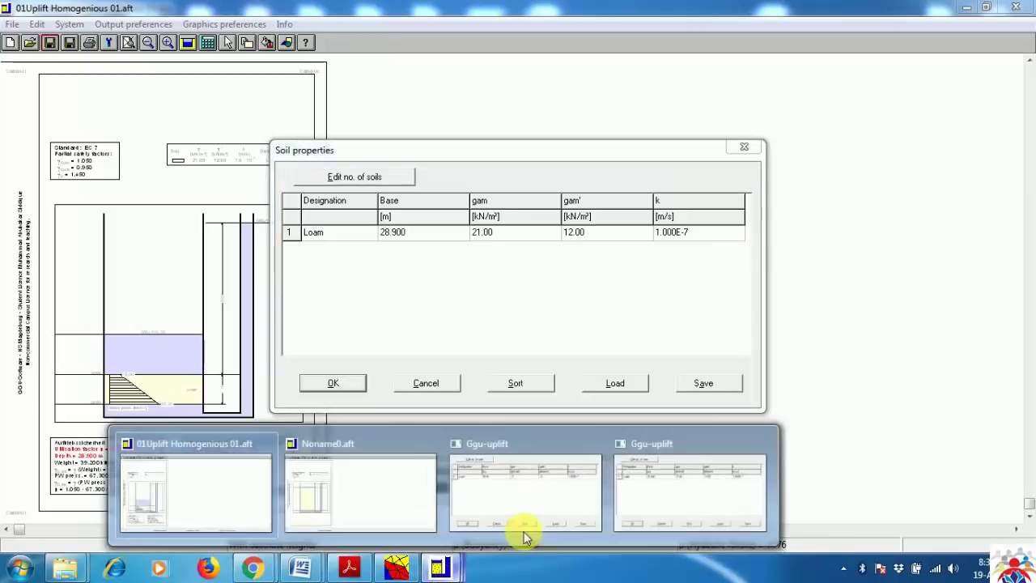
pyautogui.click(689, 497)
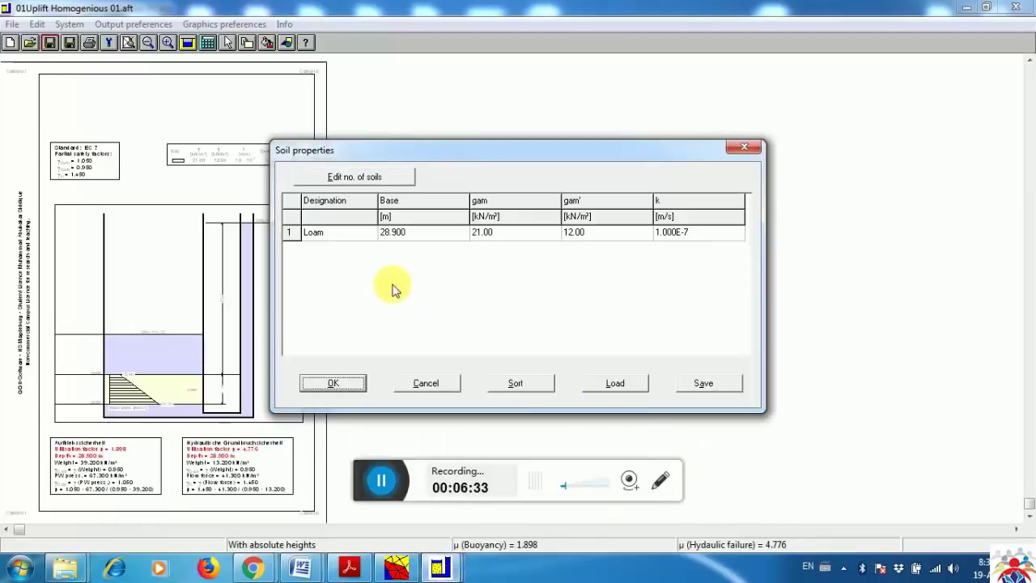
pyautogui.click(334, 386)
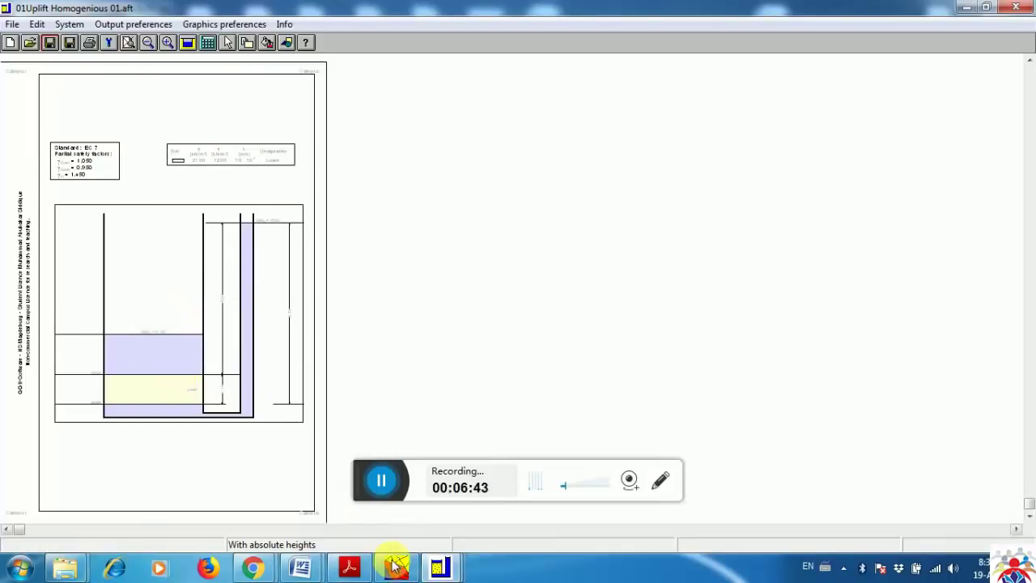
# In Noname0.aft, confirm the Loam soil with base 28.940 m, gam 21.00 and gam' 12.00
pyautogui.moveTo(440, 562)
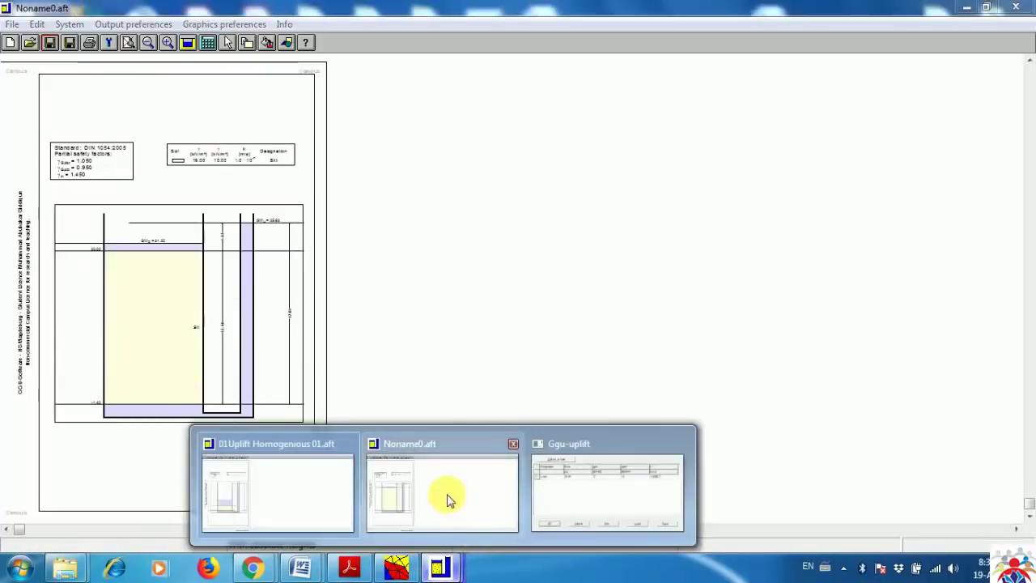
pyautogui.click(450, 497)
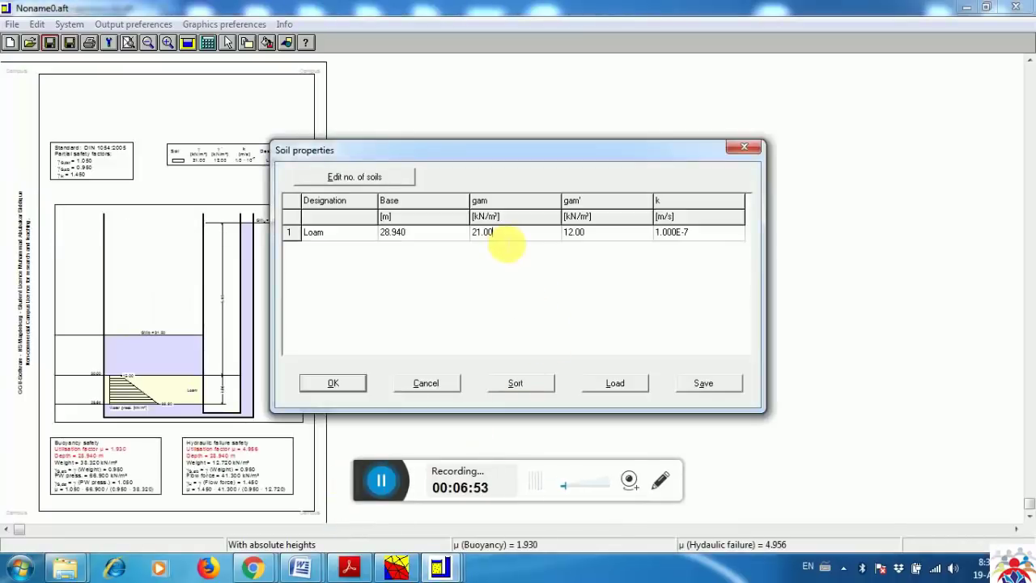
pyautogui.click(578, 234)
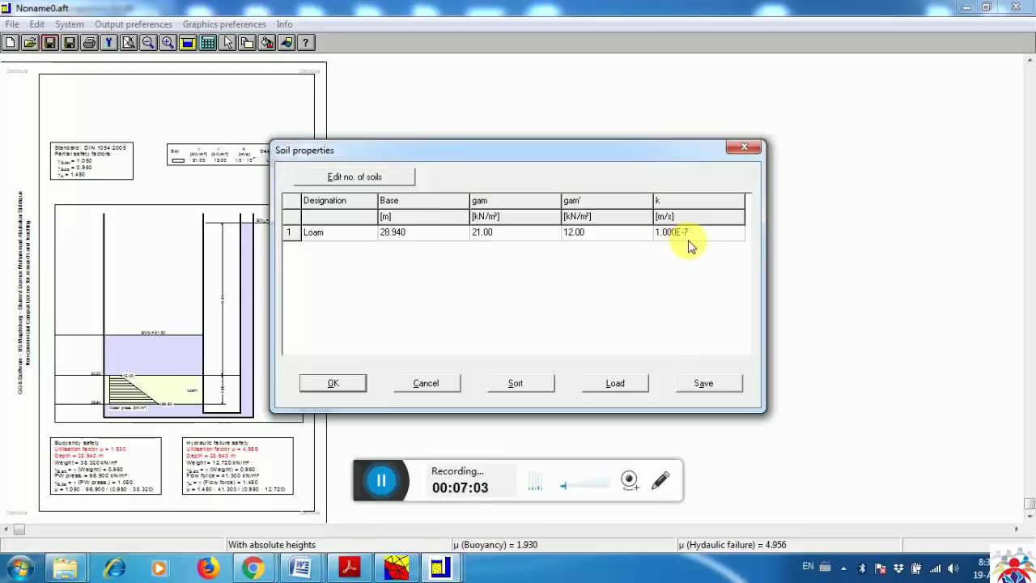
pyautogui.click(333, 385)
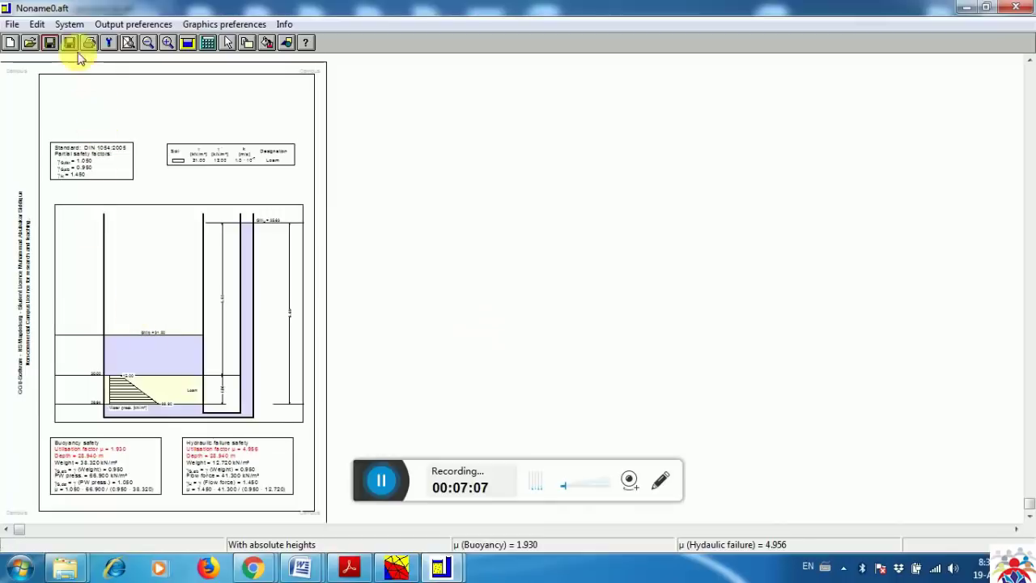
# Run the uplift analysis, giving buoyancy μ 1.930 and hydraulic failure μ 4.956
pyautogui.click(69, 24)
pyautogui.click(100, 40)
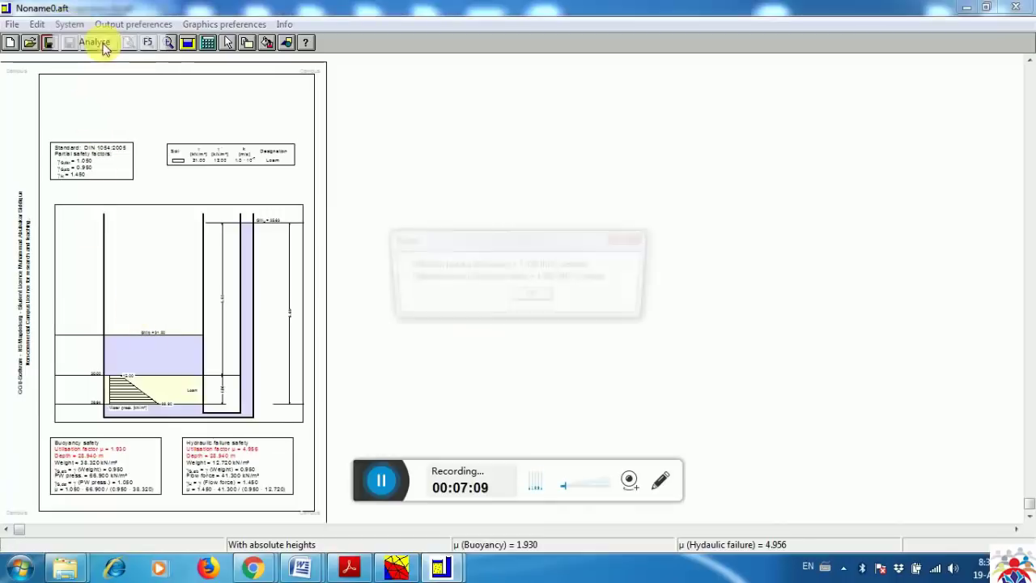
pyautogui.click(532, 299)
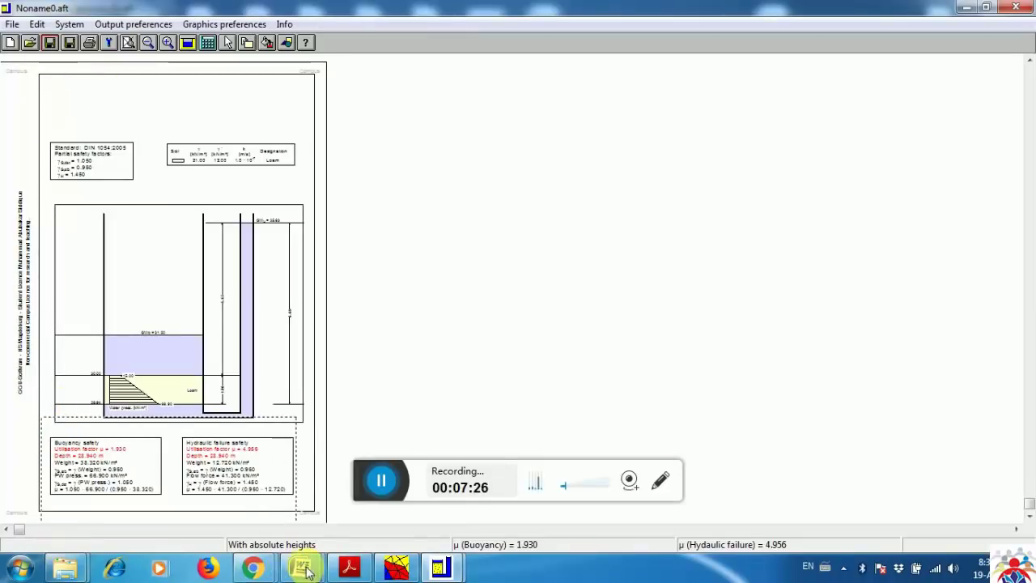
pyautogui.moveTo(310, 569); pyautogui.dragTo(308, 541)
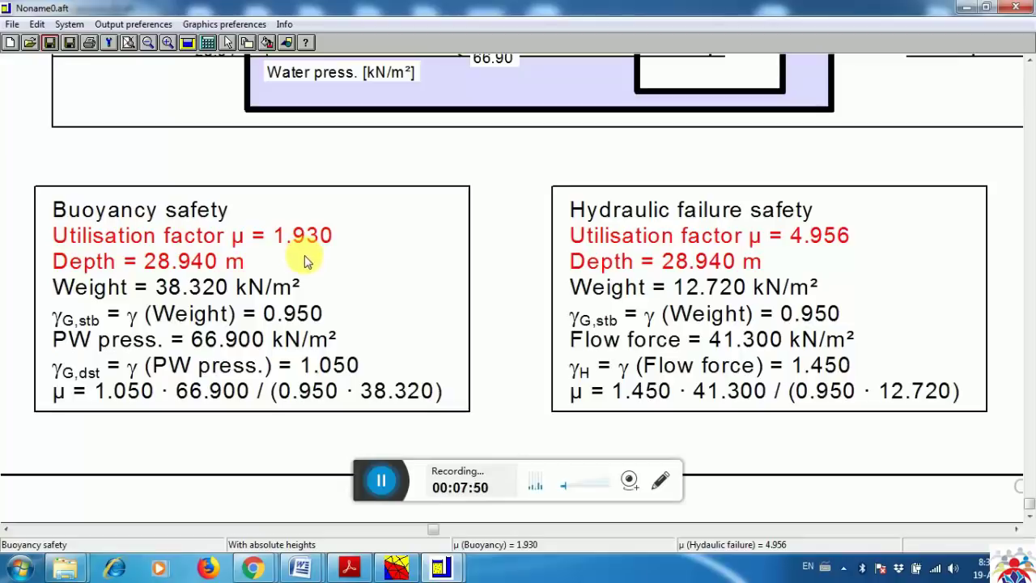
pyautogui.press('Escape')
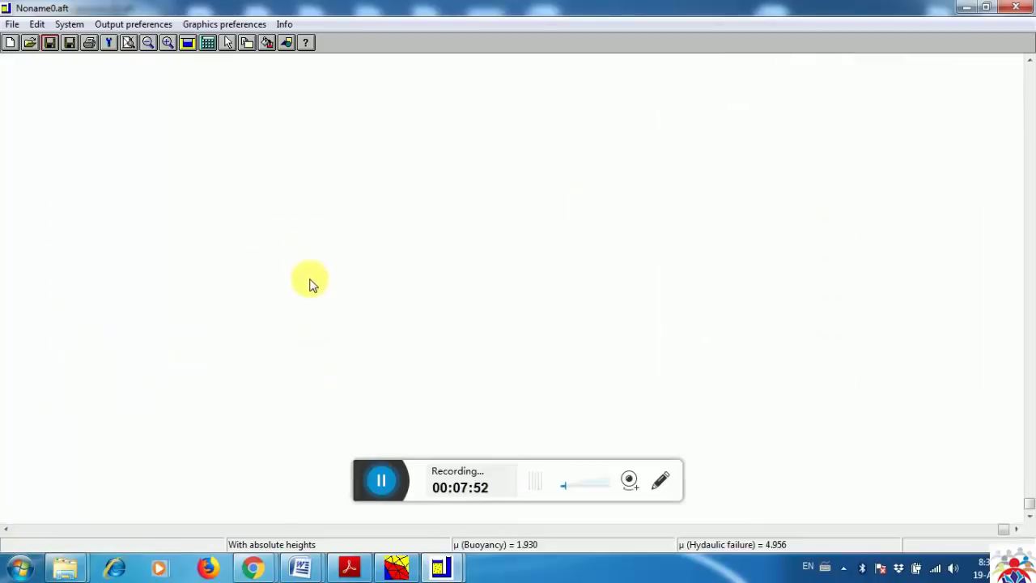
pyautogui.moveTo(158, 132); pyautogui.dragTo(348, 225)
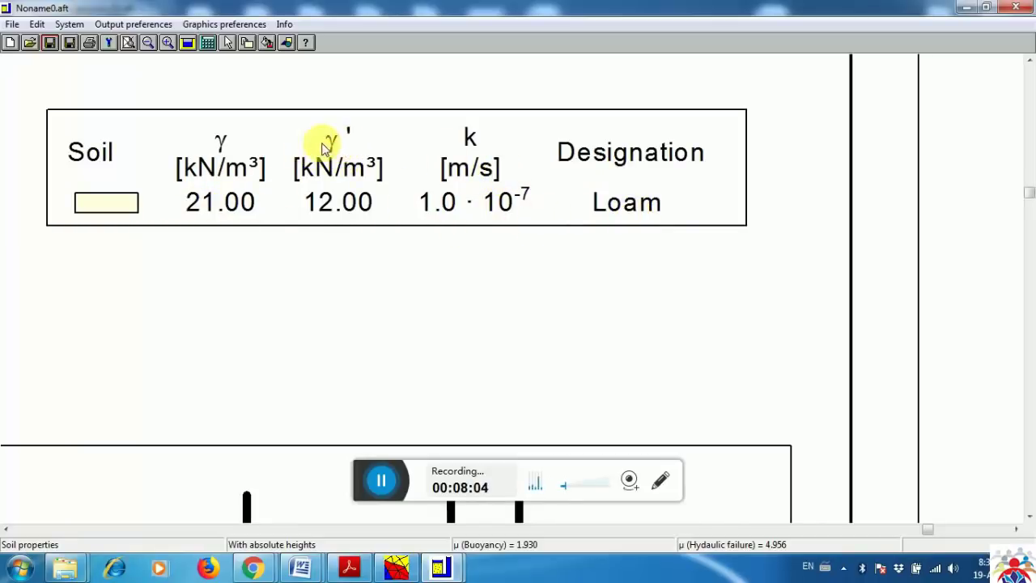
pyautogui.press('Escape')
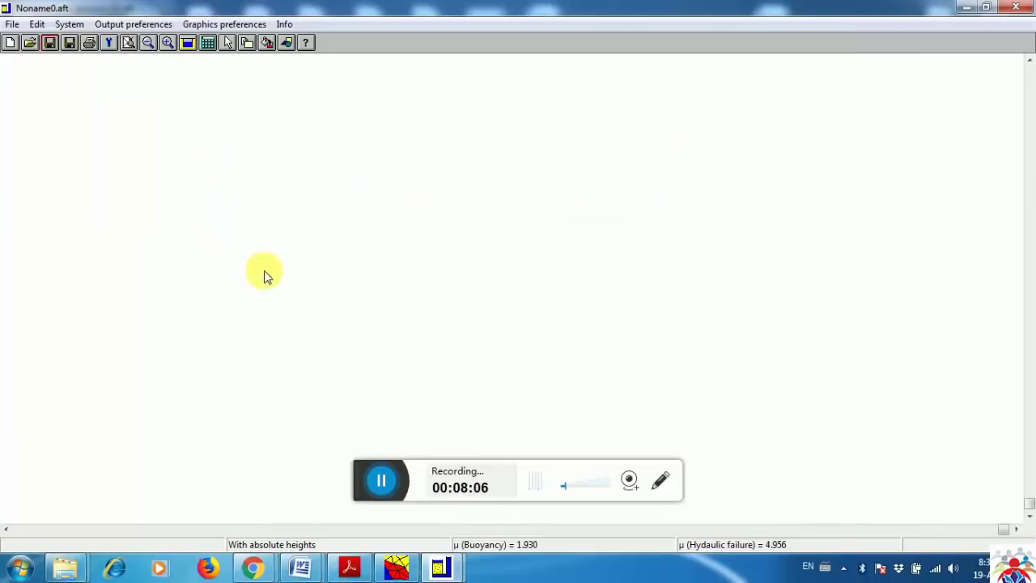
pyautogui.moveTo(168, 144); pyautogui.dragTo(353, 230)
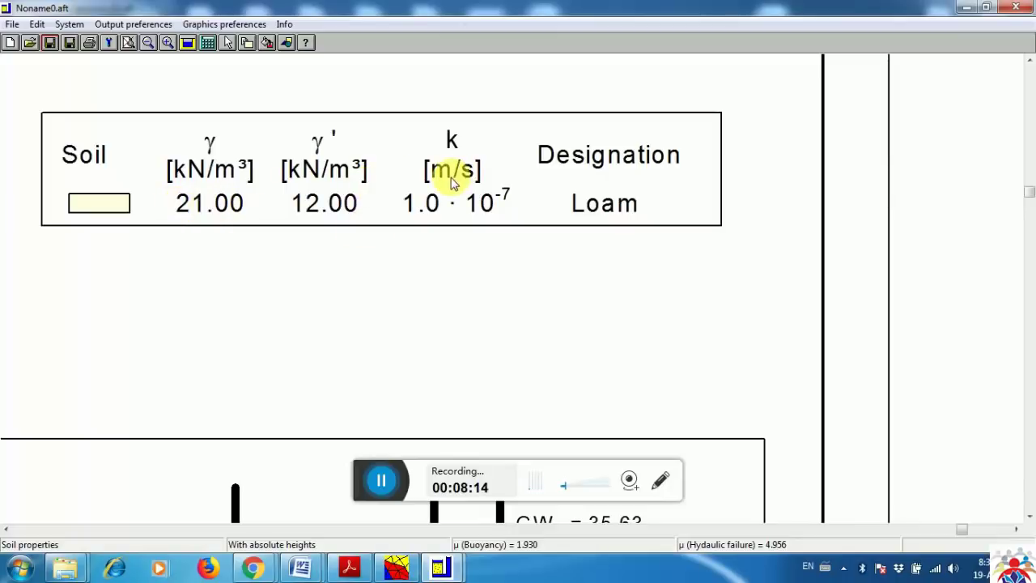
pyautogui.press('F6')
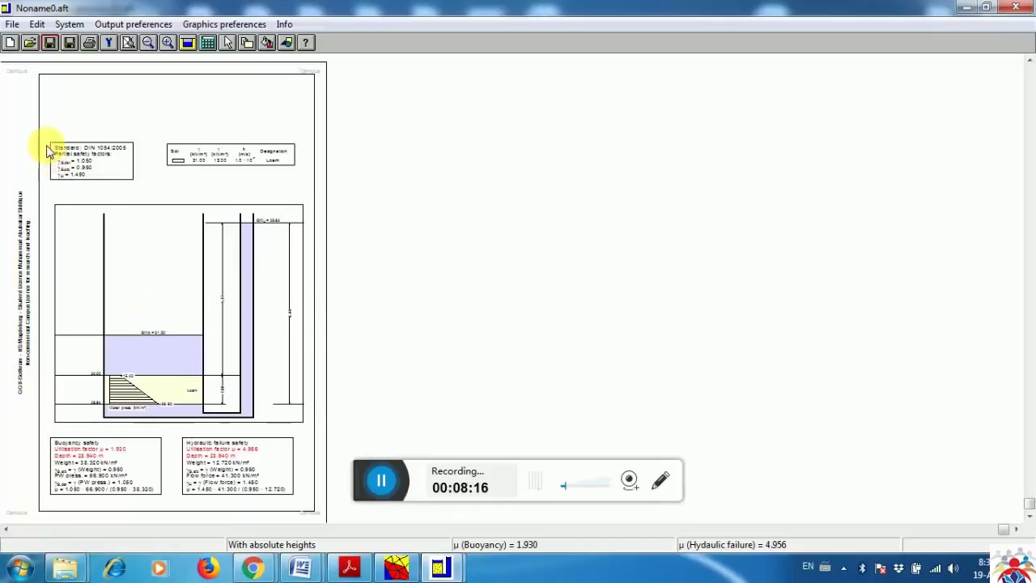
pyautogui.moveTo(47, 146); pyautogui.dragTo(199, 242)
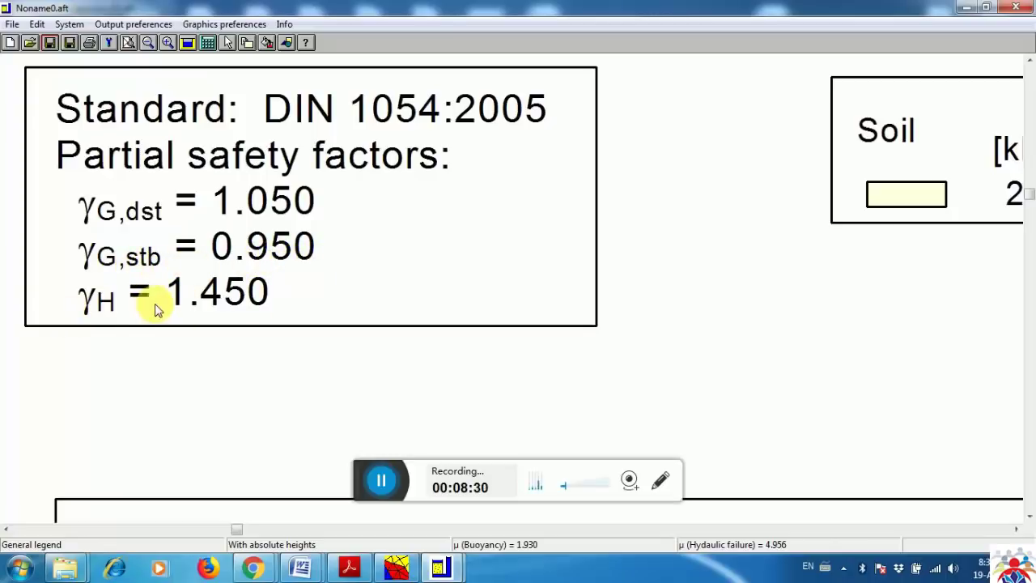
pyautogui.doubleClick(248, 308)
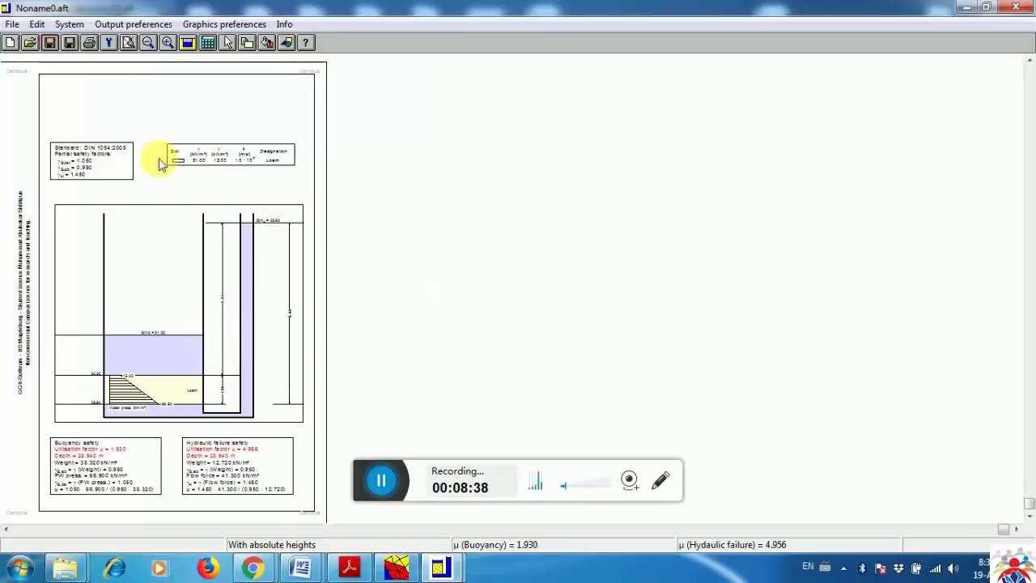
# Set the soil properties legend background colour to bright green
pyautogui.click(141, 24)
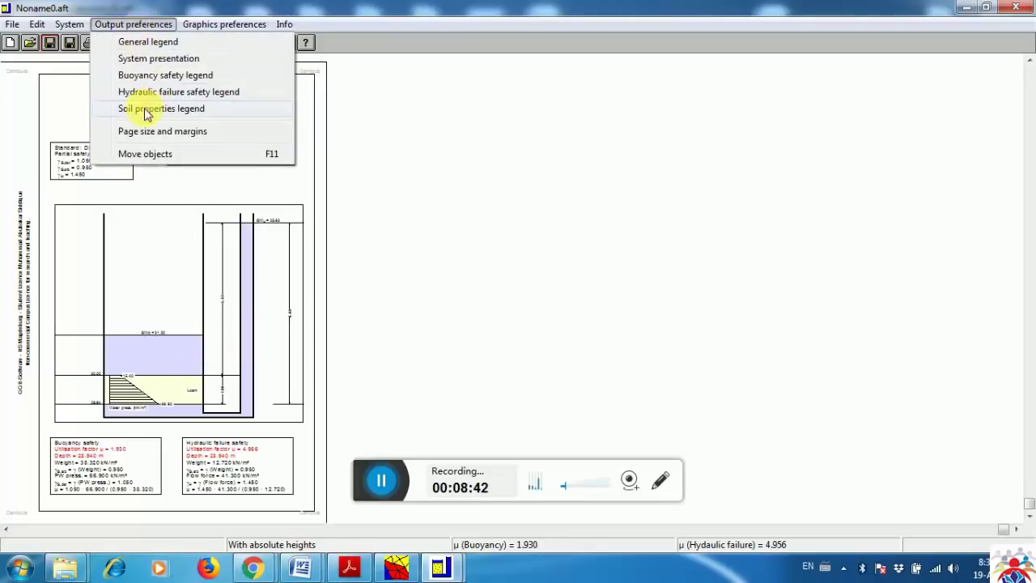
pyautogui.click(146, 111)
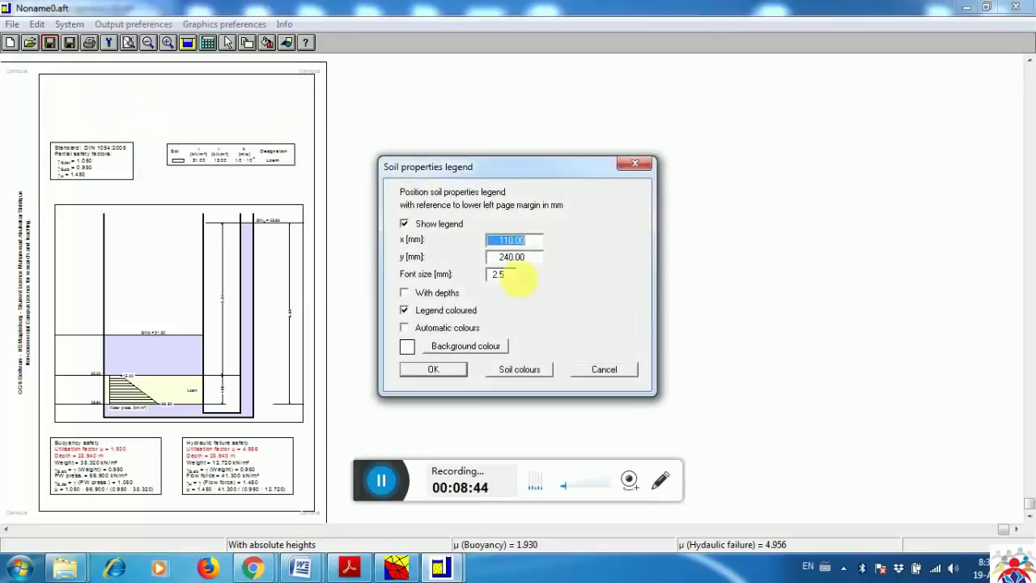
pyautogui.click(463, 346)
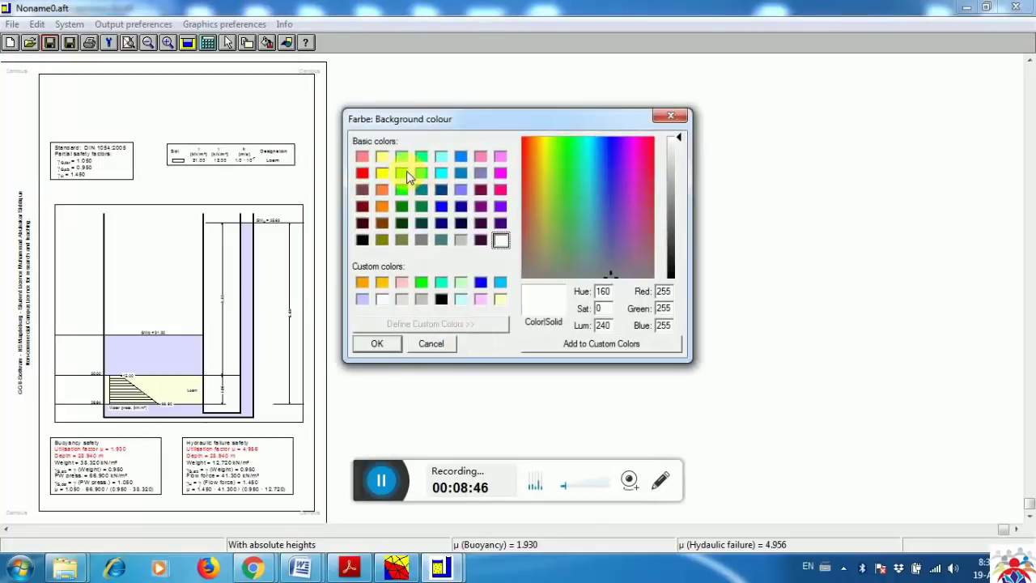
pyautogui.click(407, 171)
pyautogui.click(377, 344)
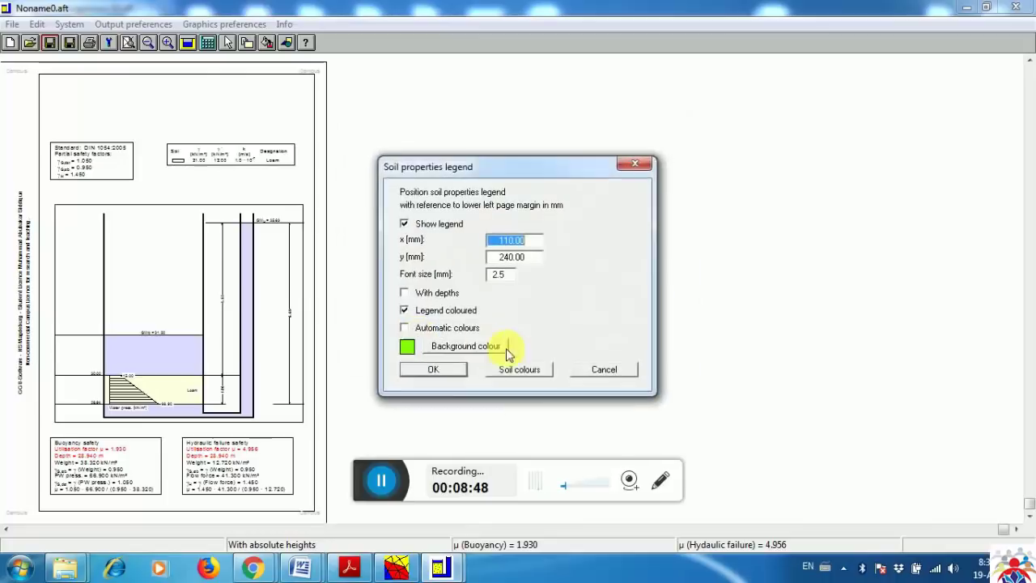
pyautogui.click(435, 370)
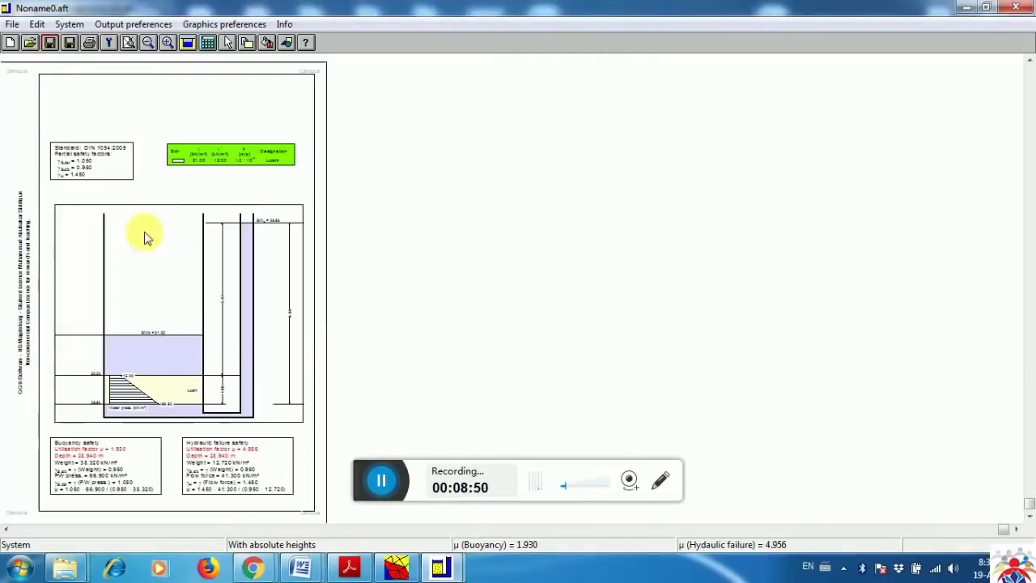
# Turn on Automatic colours in the soil properties legend settings
pyautogui.click(147, 24)
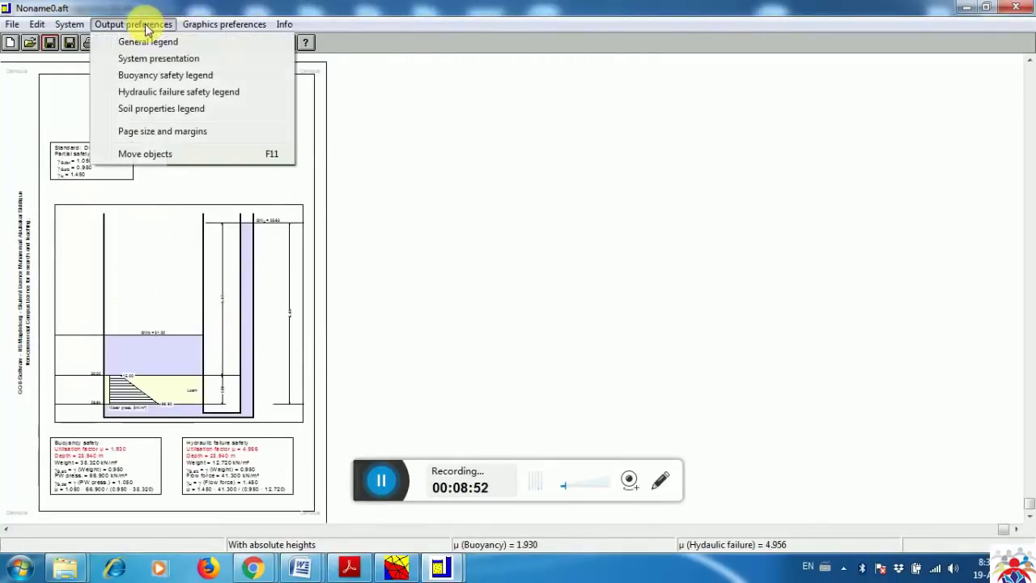
pyautogui.click(170, 118)
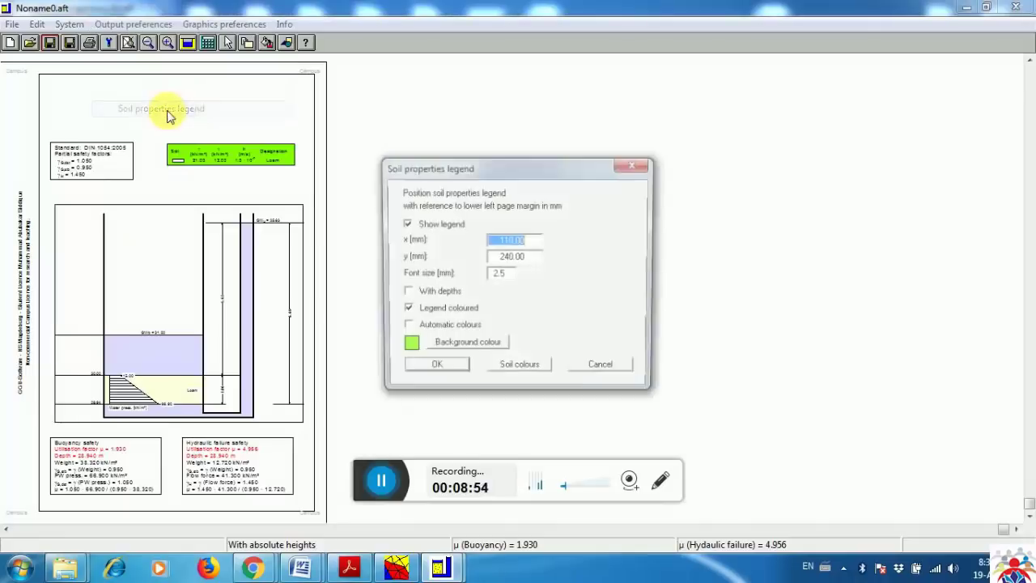
pyautogui.click(405, 329)
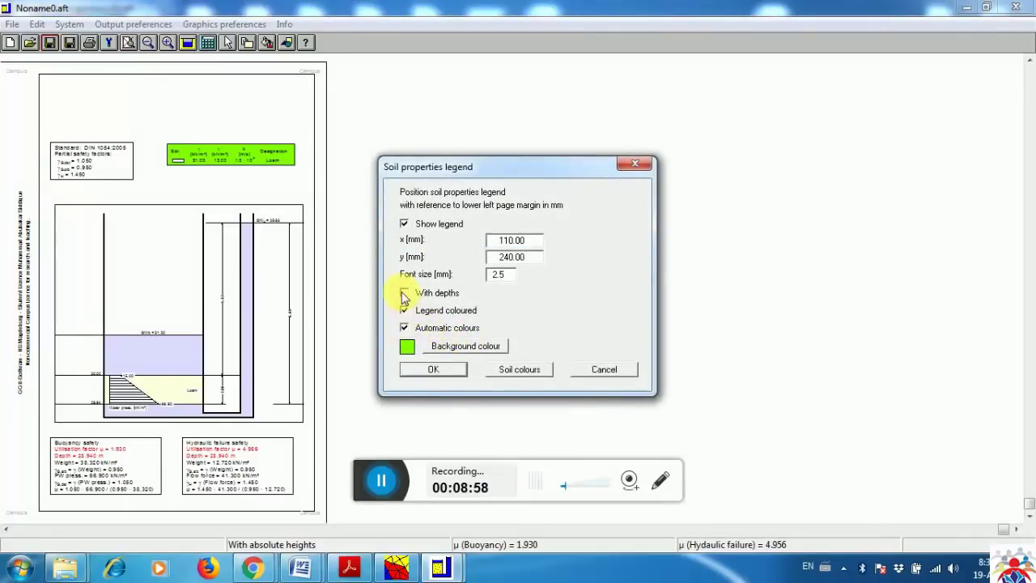
# Apply the soil legend settings so the page redraws with the red Loam layer
pyautogui.click(433, 371)
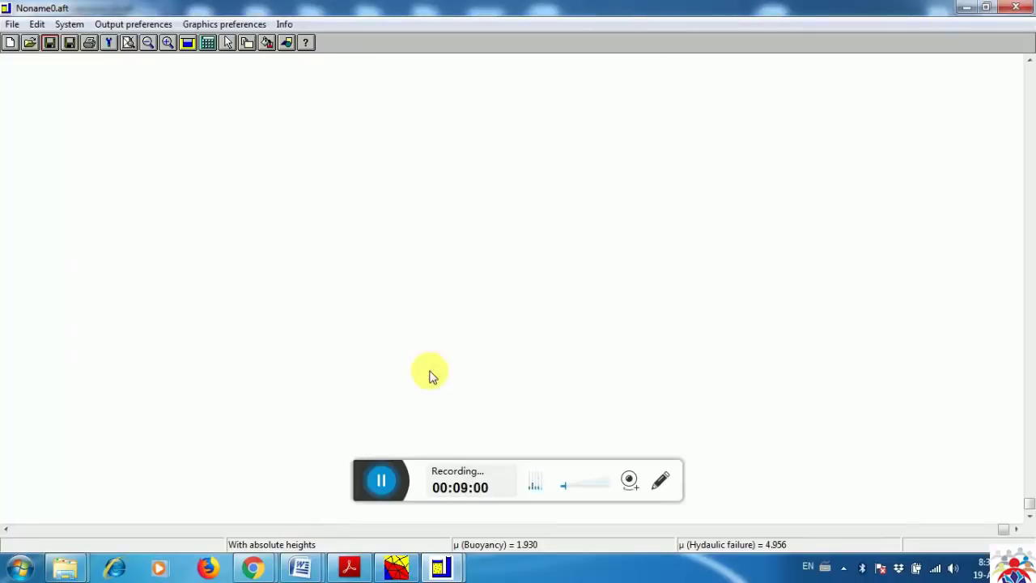